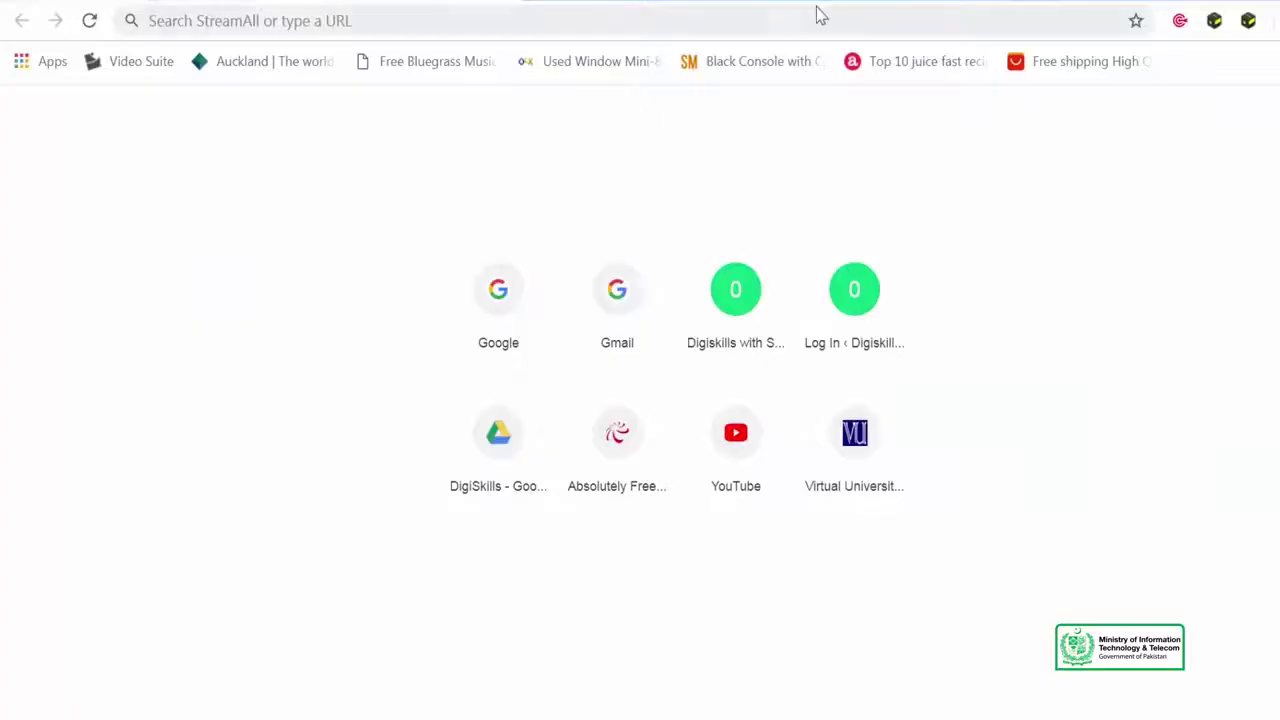
Open the Digiskills site hosted on 000webhostapp.com in the browser.
{"action": "left_click", "coordinate": [815, 28]}
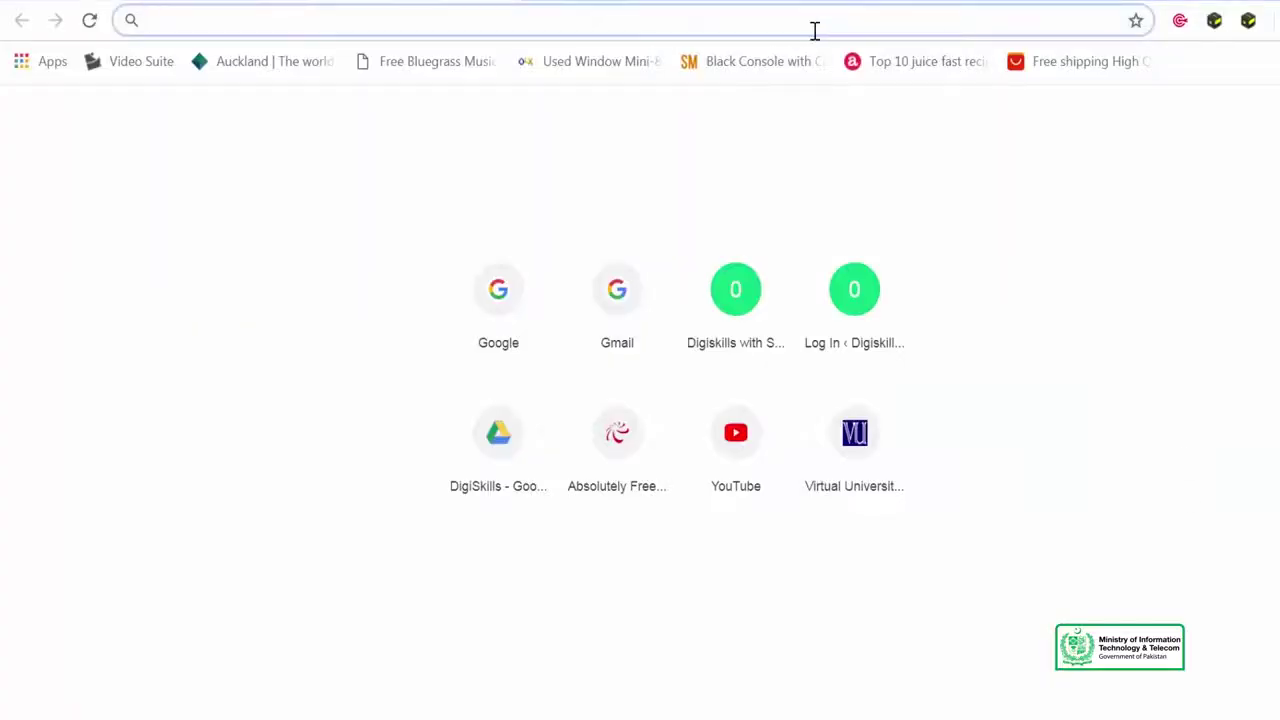
{"action": "type", "text": "di"}
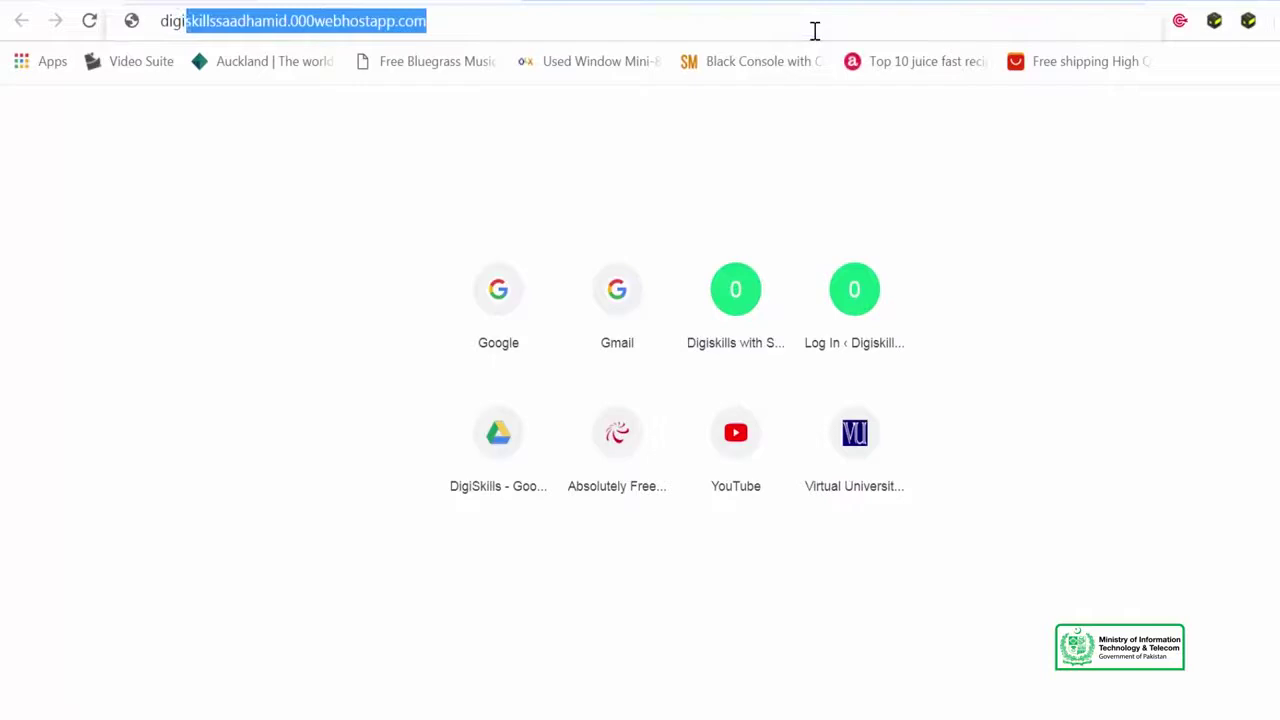
{"action": "type", "text": "gi"}
{"action": "key", "text": "End"}
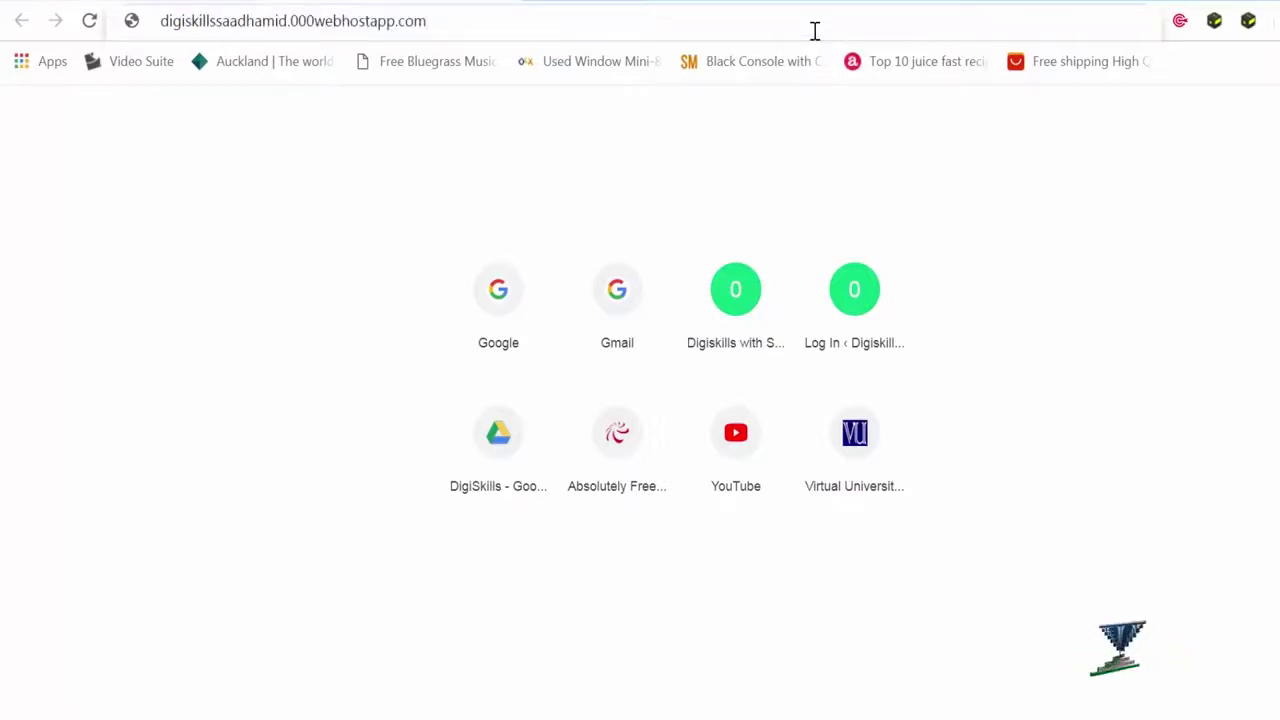
{"action": "key", "text": "Return"}
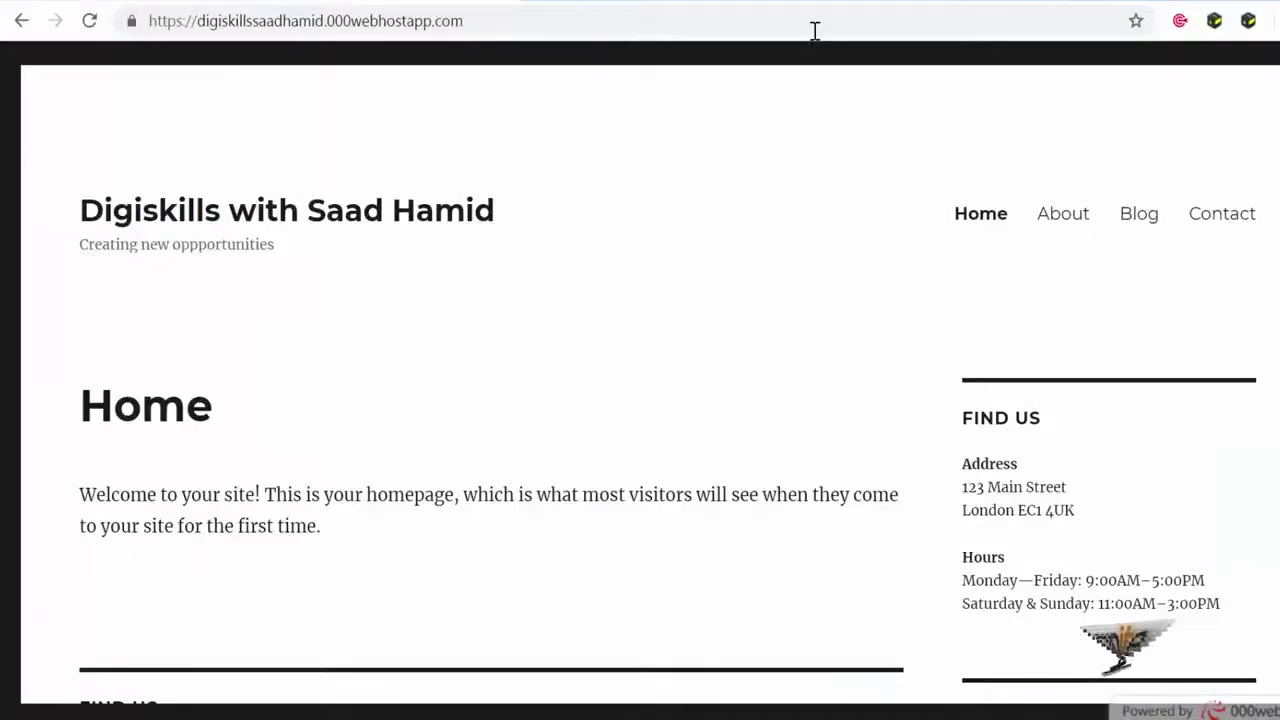
Open the site's /wp-admin address and log in to WordPress with the saved admin credentials.
{"action": "left_click", "coordinate": [846, 32]}
{"action": "left_click", "coordinate": [847, 30]}
{"action": "type", "text": "/wp"}
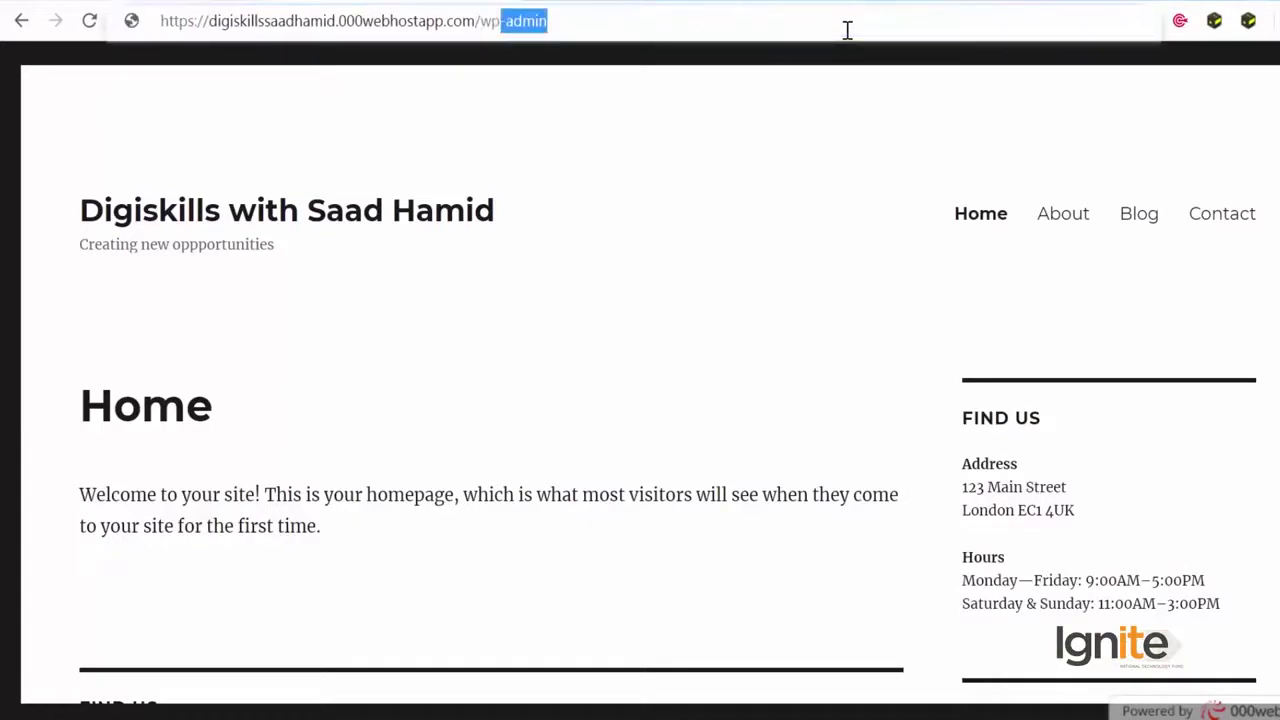
{"action": "type", "text": "-"}
{"action": "key", "text": "Return"}
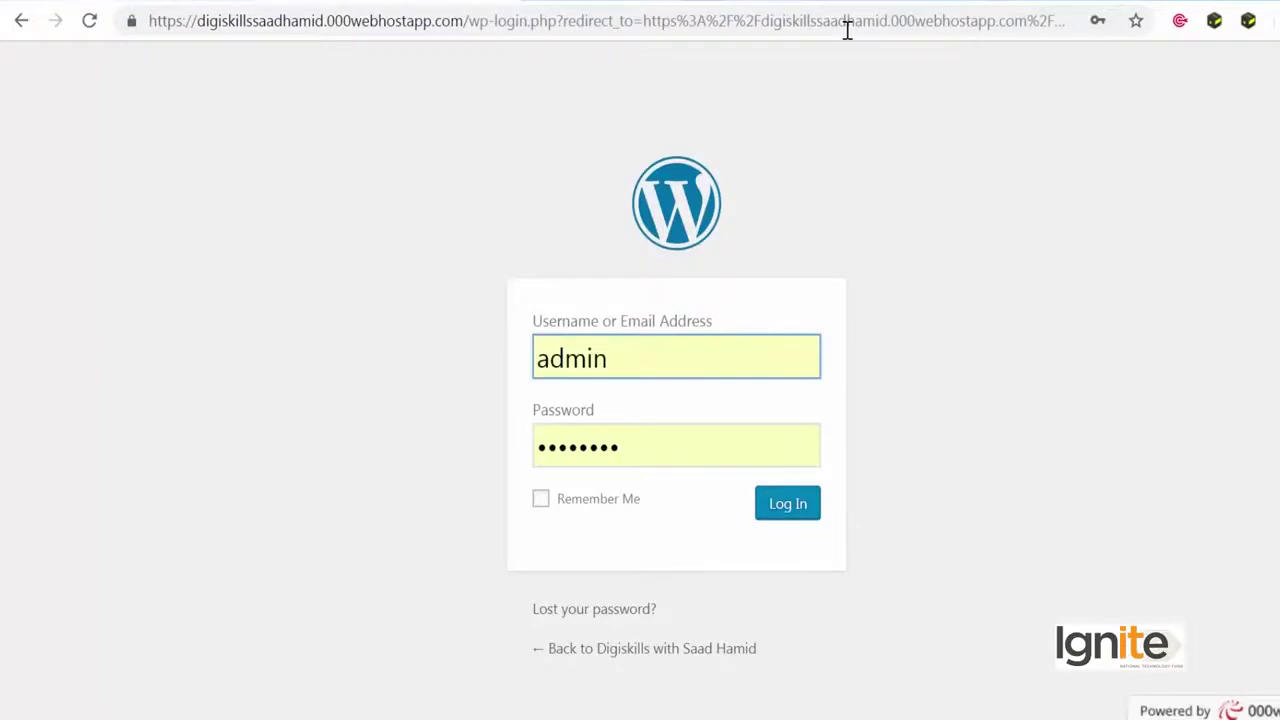
{"action": "left_click", "coordinate": [802, 511]}
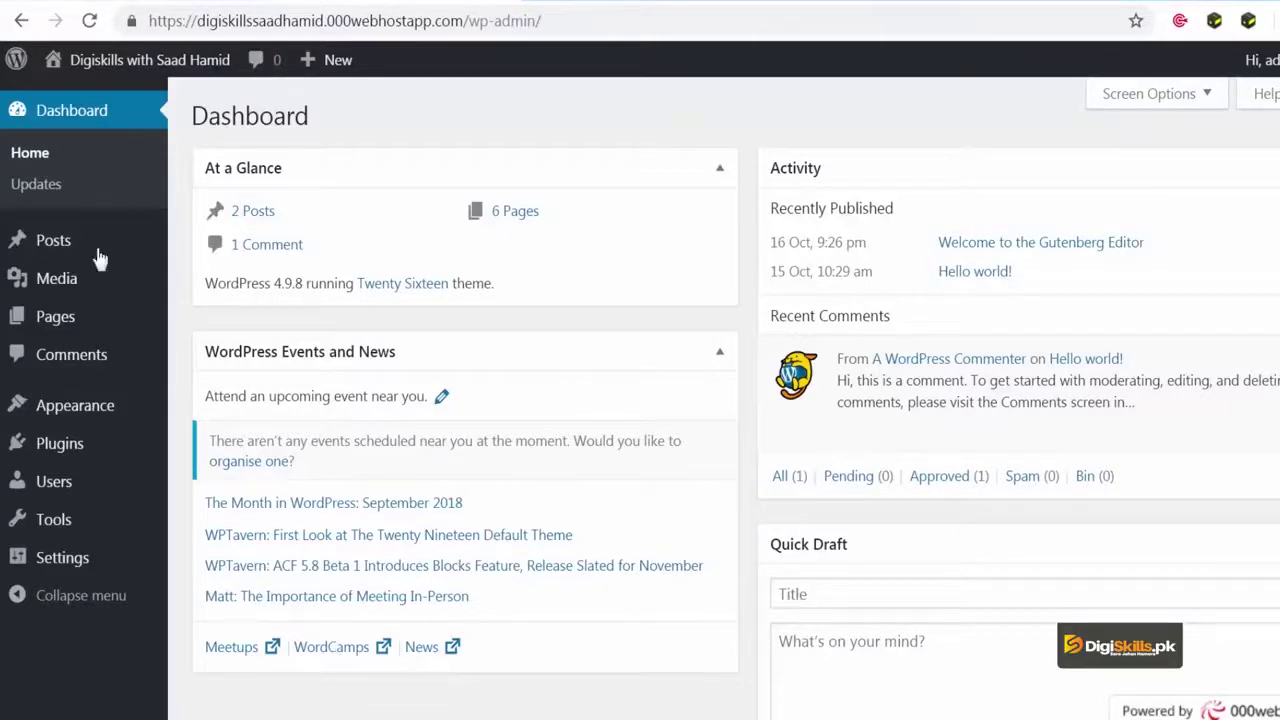
Look over the lists of all posts and all pages in the WordPress admin.
{"action": "mouse_move", "coordinate": [63, 250]}
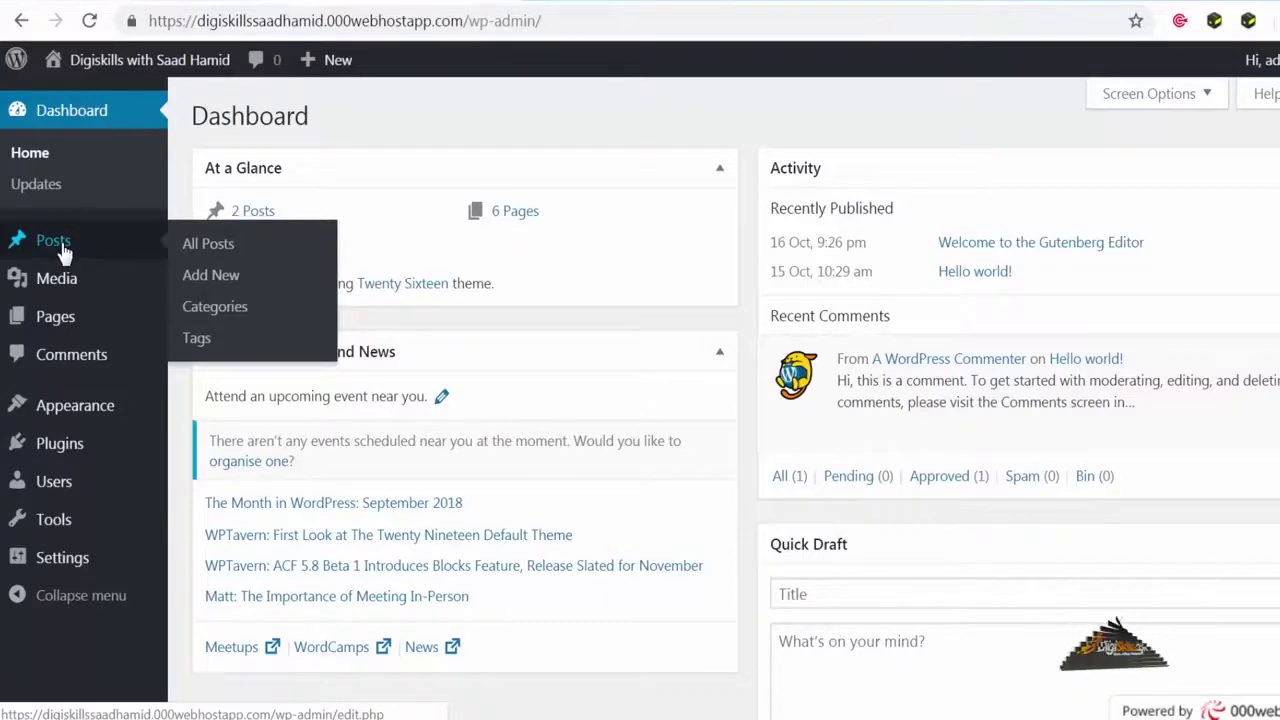
{"action": "mouse_move", "coordinate": [57, 326]}
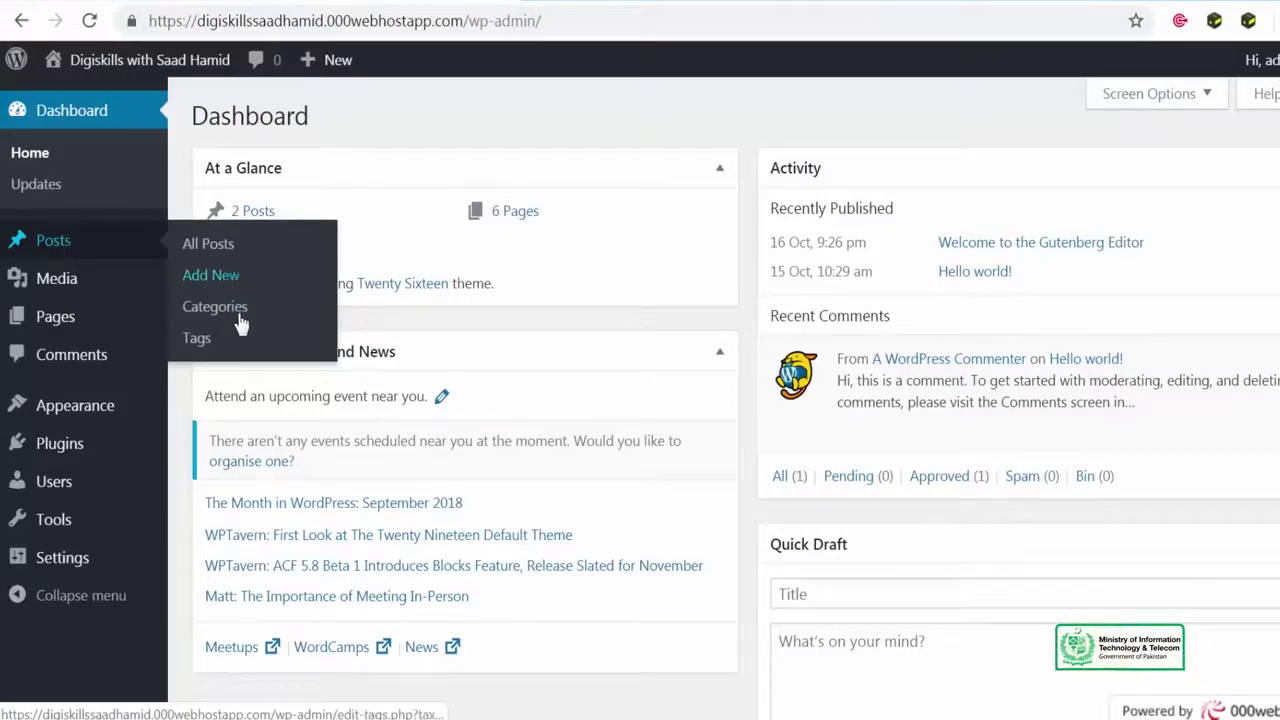
{"action": "mouse_move", "coordinate": [143, 333]}
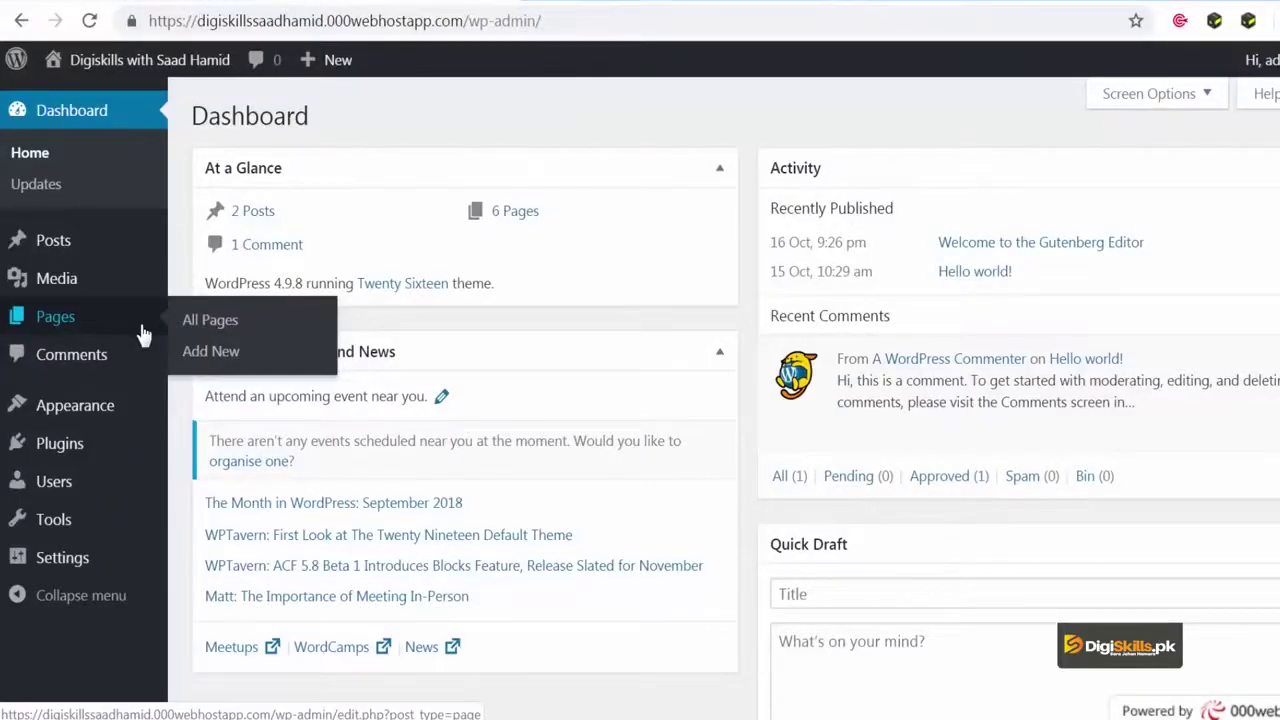
{"action": "mouse_move", "coordinate": [113, 257]}
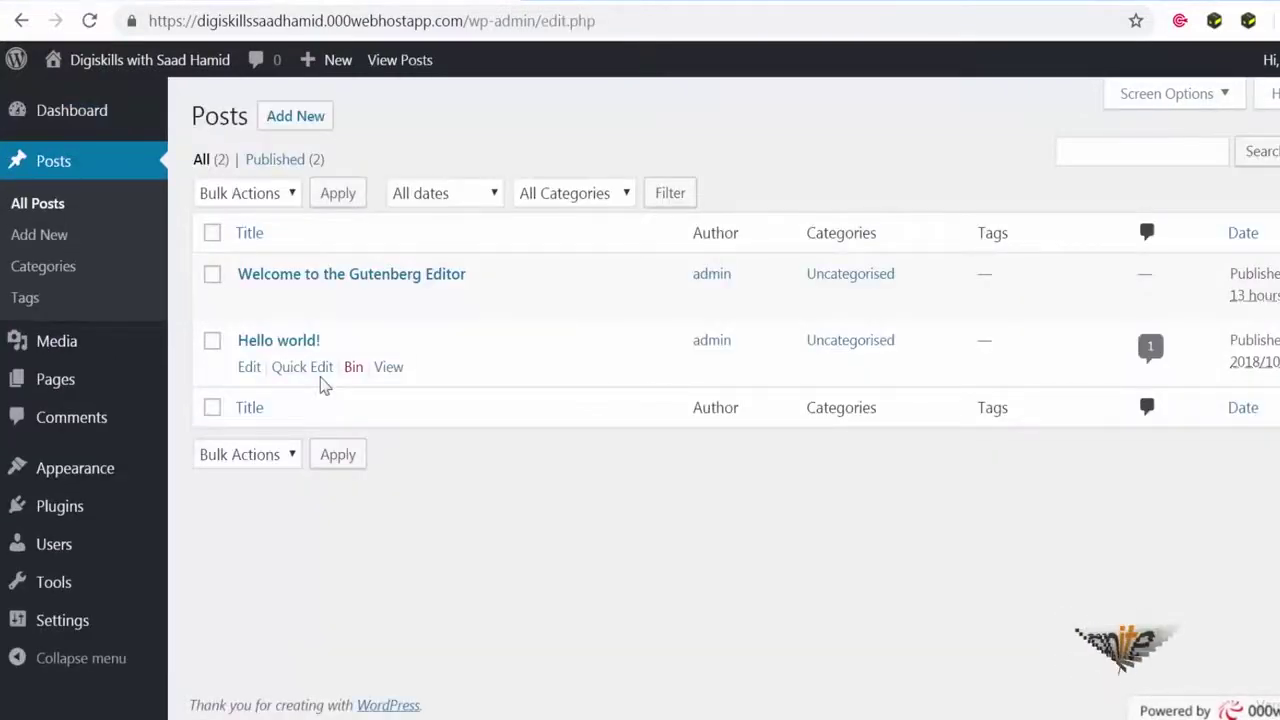
{"action": "mouse_move", "coordinate": [83, 397]}
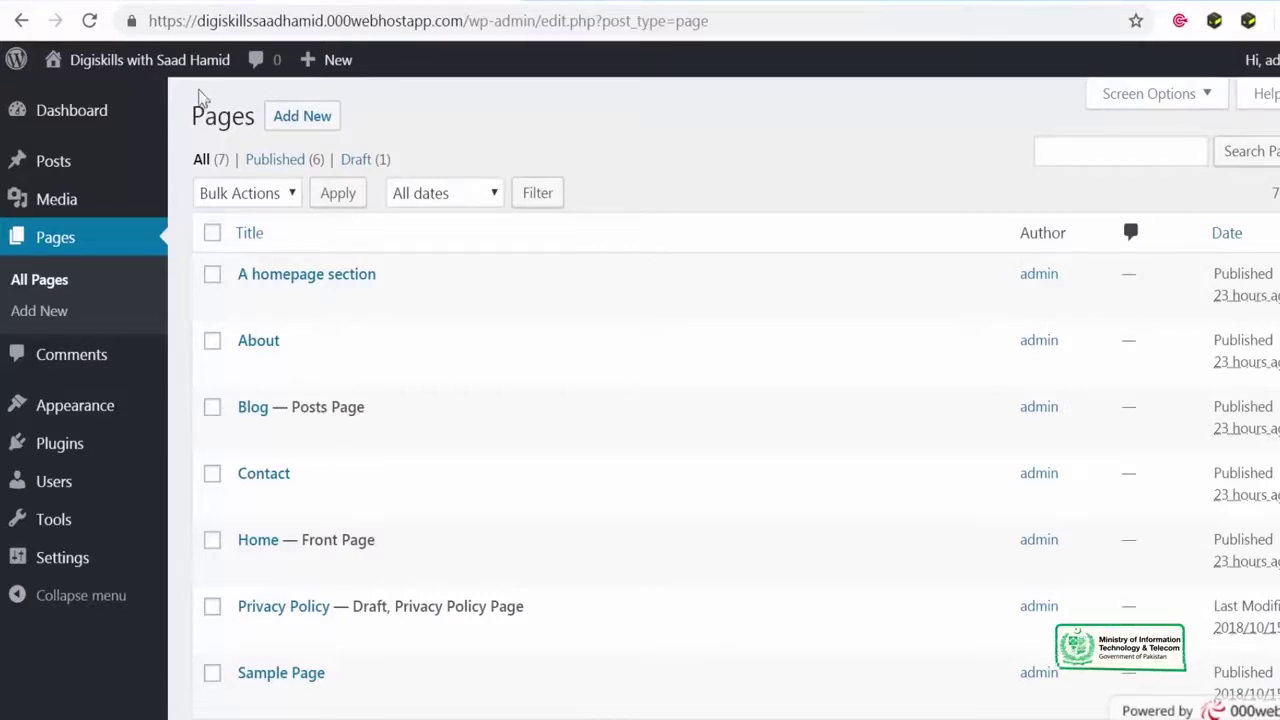
Visit the live site and examine the content of its current static homepage.
{"action": "left_click", "coordinate": [218, 61]}
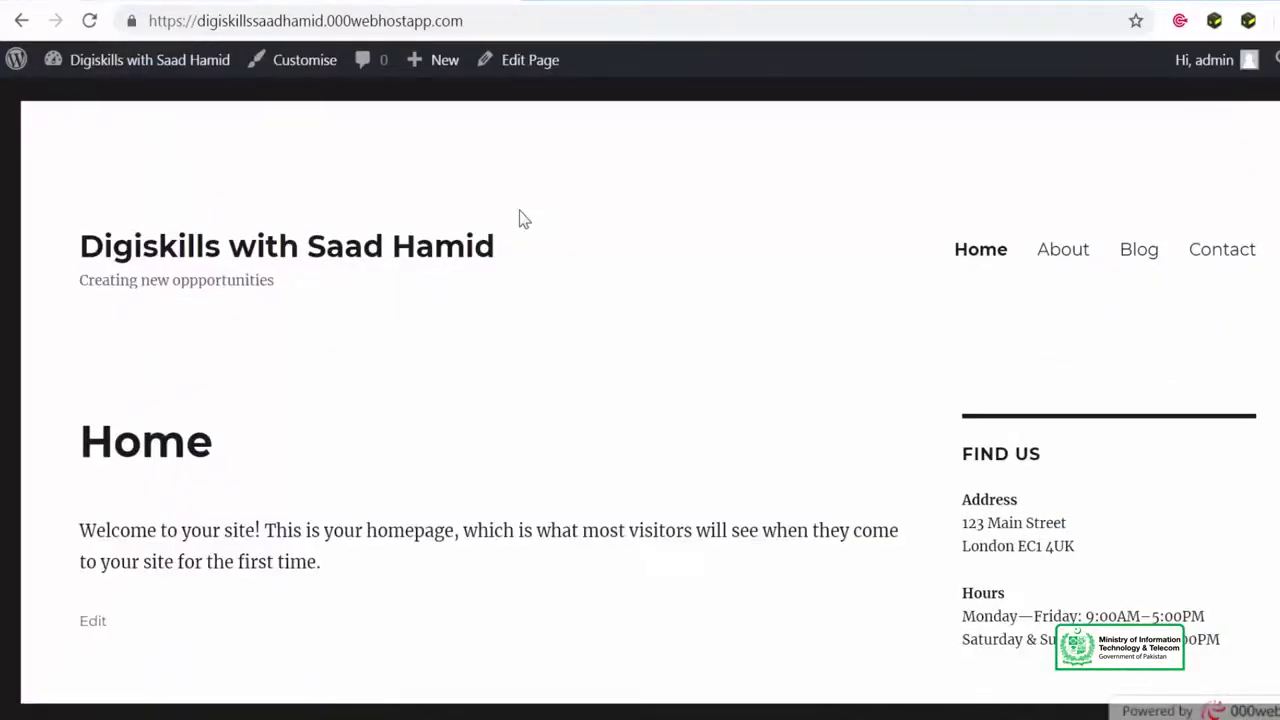
{"action": "scroll", "coordinate": [550, 400], "scroll_direction": "down", "scroll_amount": 3}
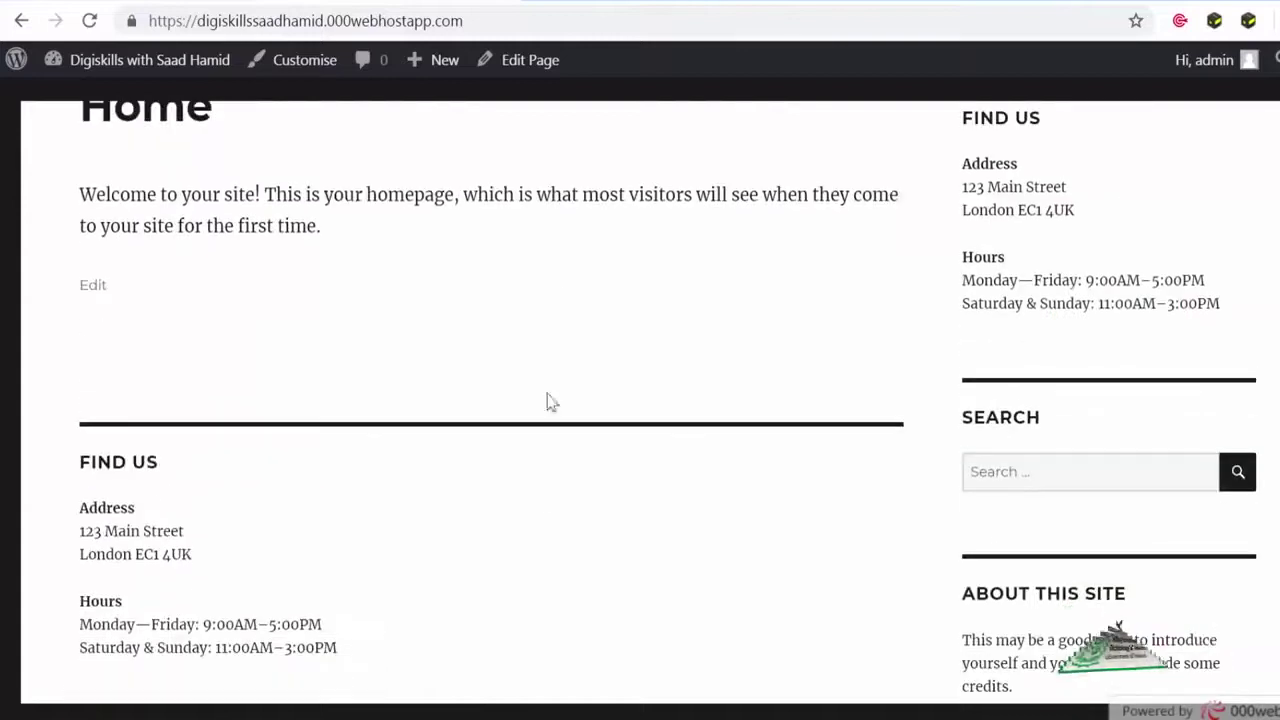
{"action": "scroll", "coordinate": [181, 203], "scroll_direction": "up", "scroll_amount": 1}
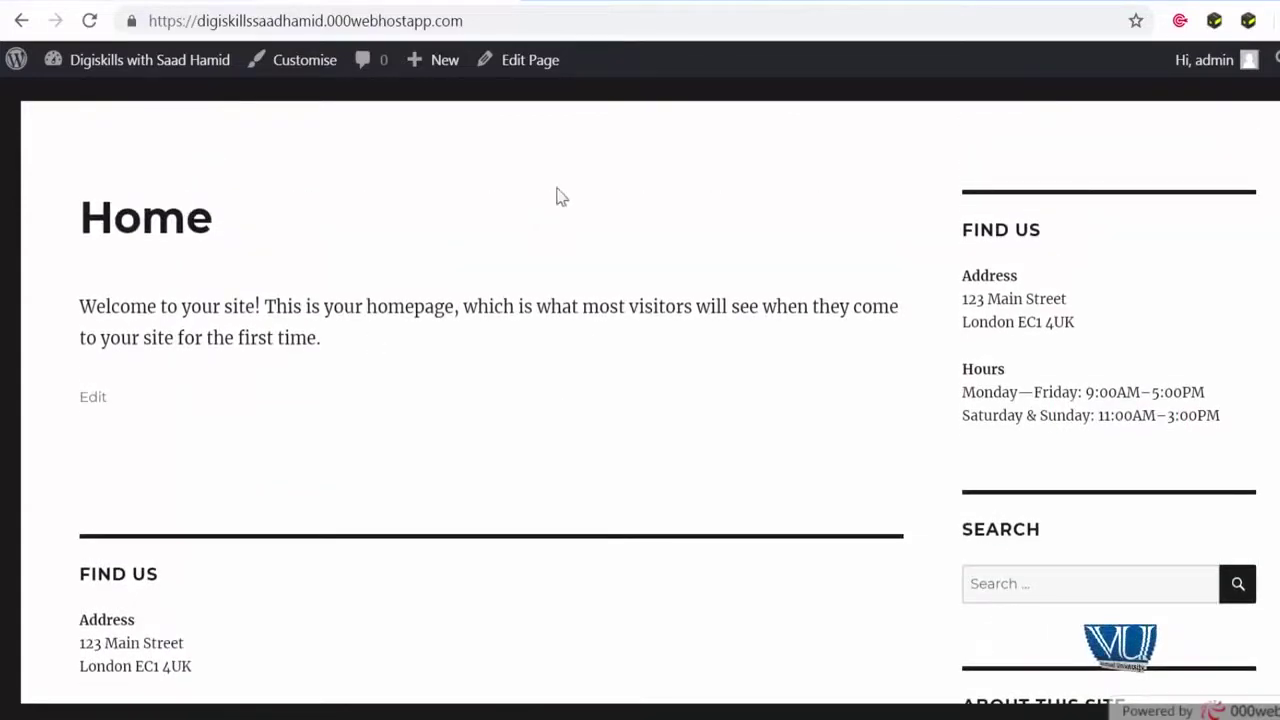
{"action": "scroll", "coordinate": [560, 197], "scroll_direction": "up", "scroll_amount": 2}
Set the homepage display to "Your latest posts" in the Reading settings and save the changes.
{"action": "mouse_move", "coordinate": [172, 66]}
{"action": "left_click", "coordinate": [152, 112]}
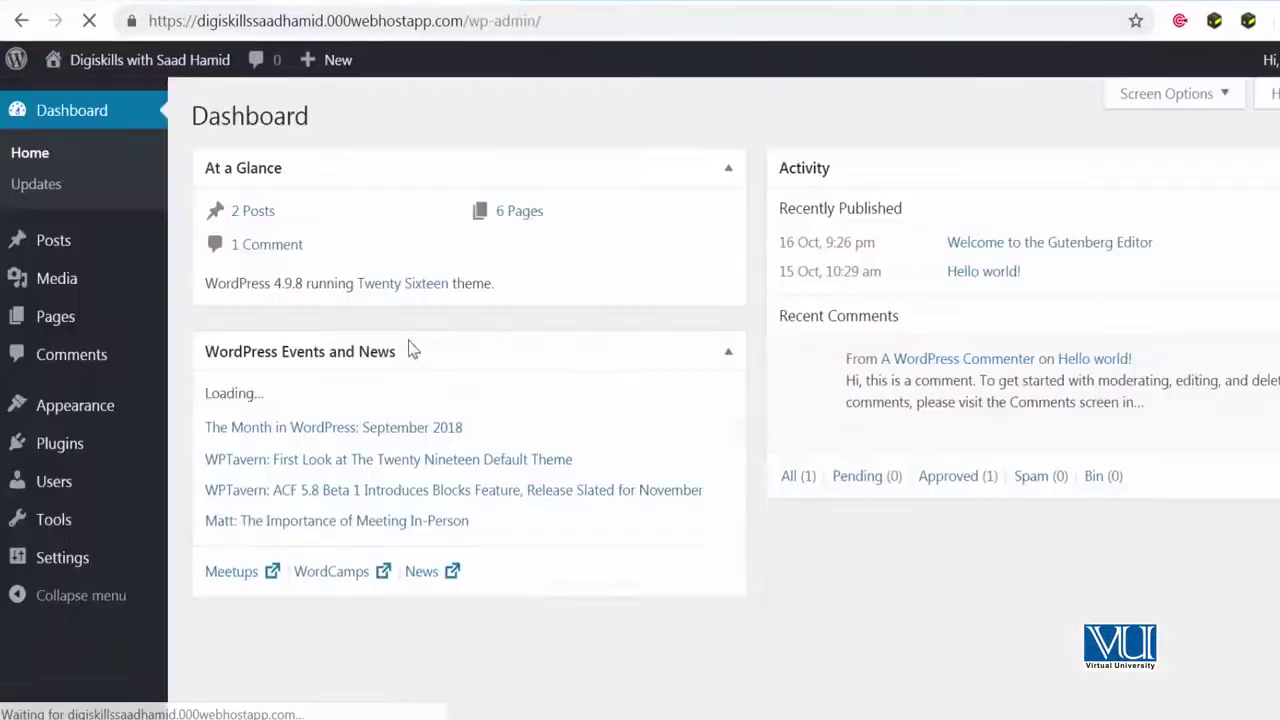
{"action": "mouse_move", "coordinate": [145, 560]}
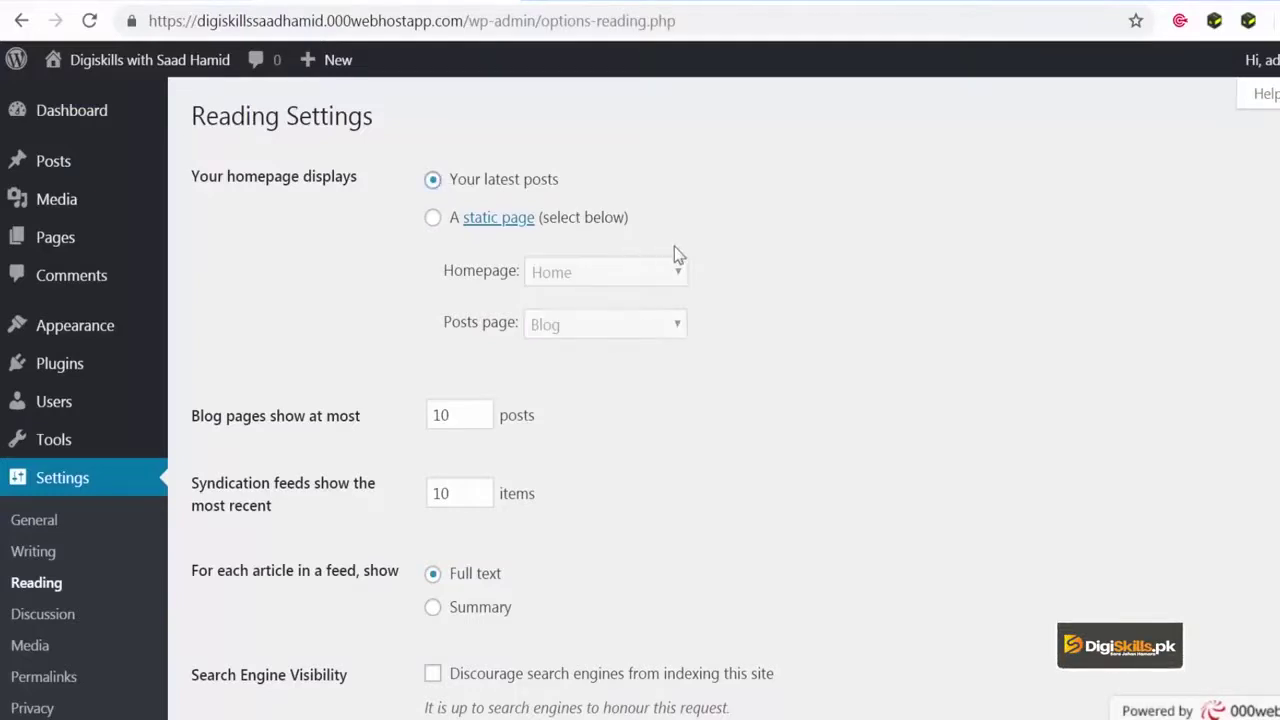
{"action": "scroll", "coordinate": [661, 310], "scroll_direction": "down", "scroll_amount": 3}
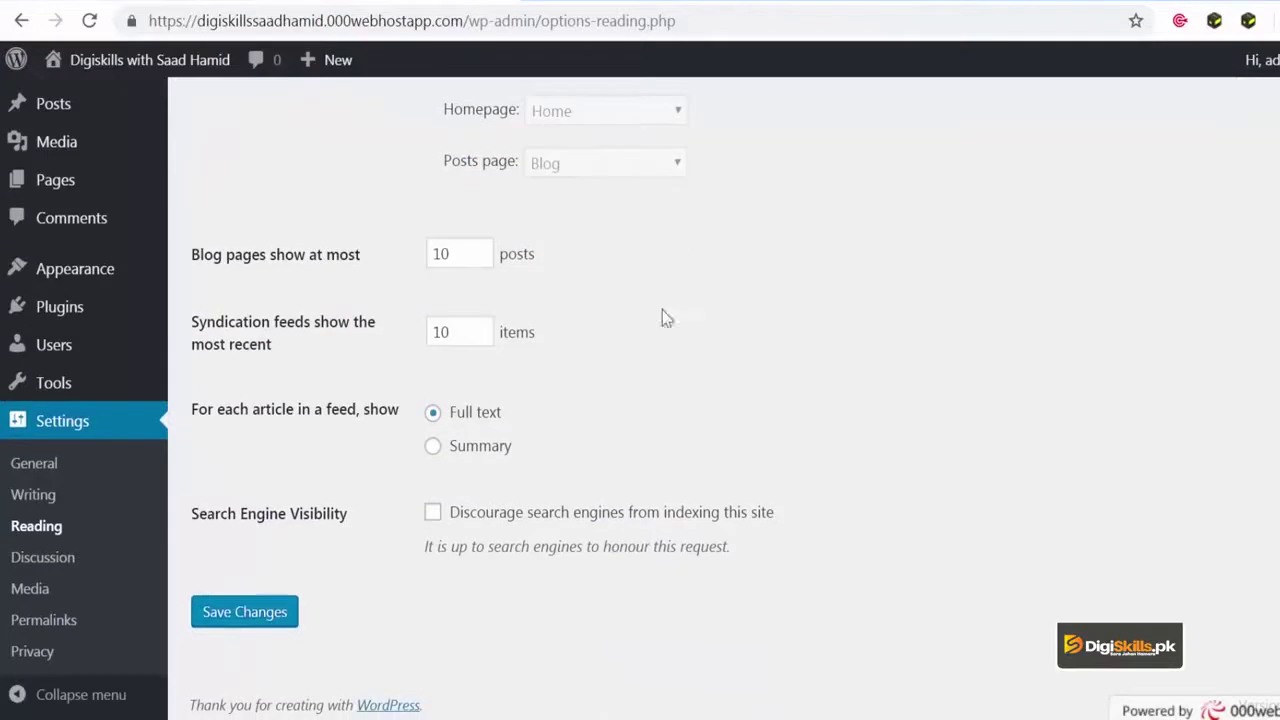
{"action": "scroll", "coordinate": [385, 478], "scroll_direction": "up", "scroll_amount": 3}
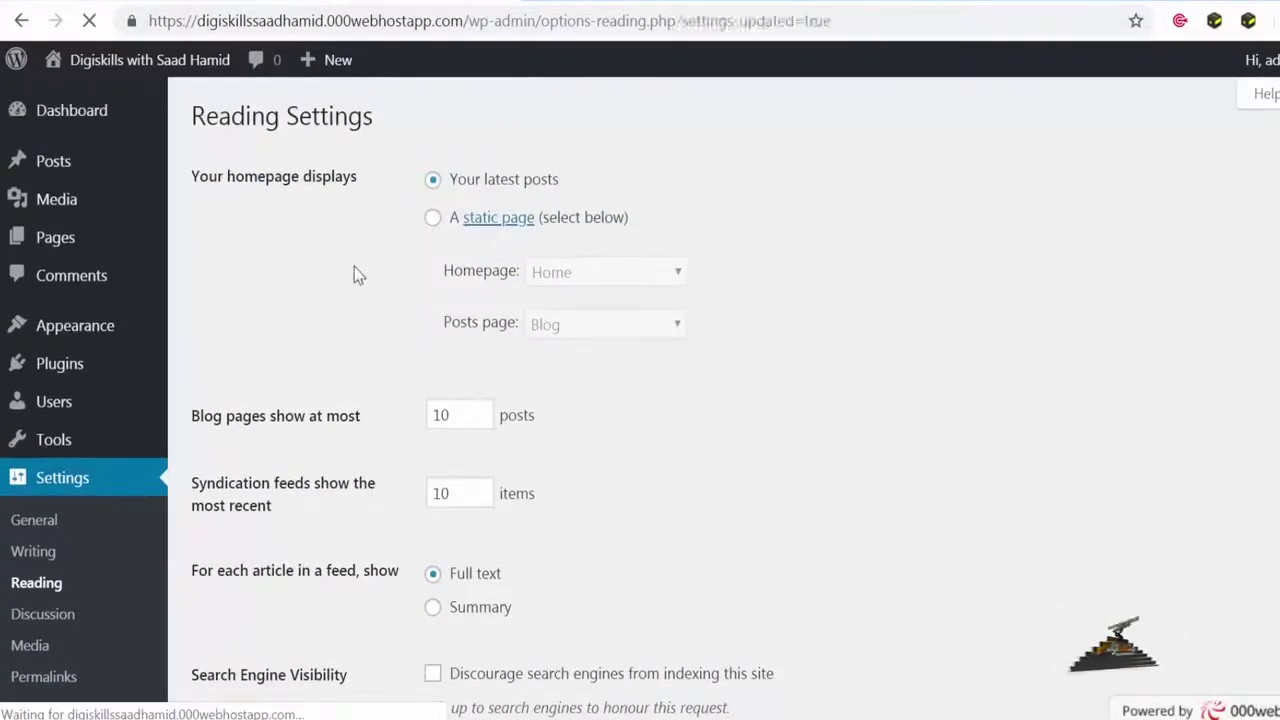
Visit the live homepage and examine the posts it lists, from the Gutenberg Editor post through "Hello world!".
{"action": "mouse_move", "coordinate": [157, 68]}
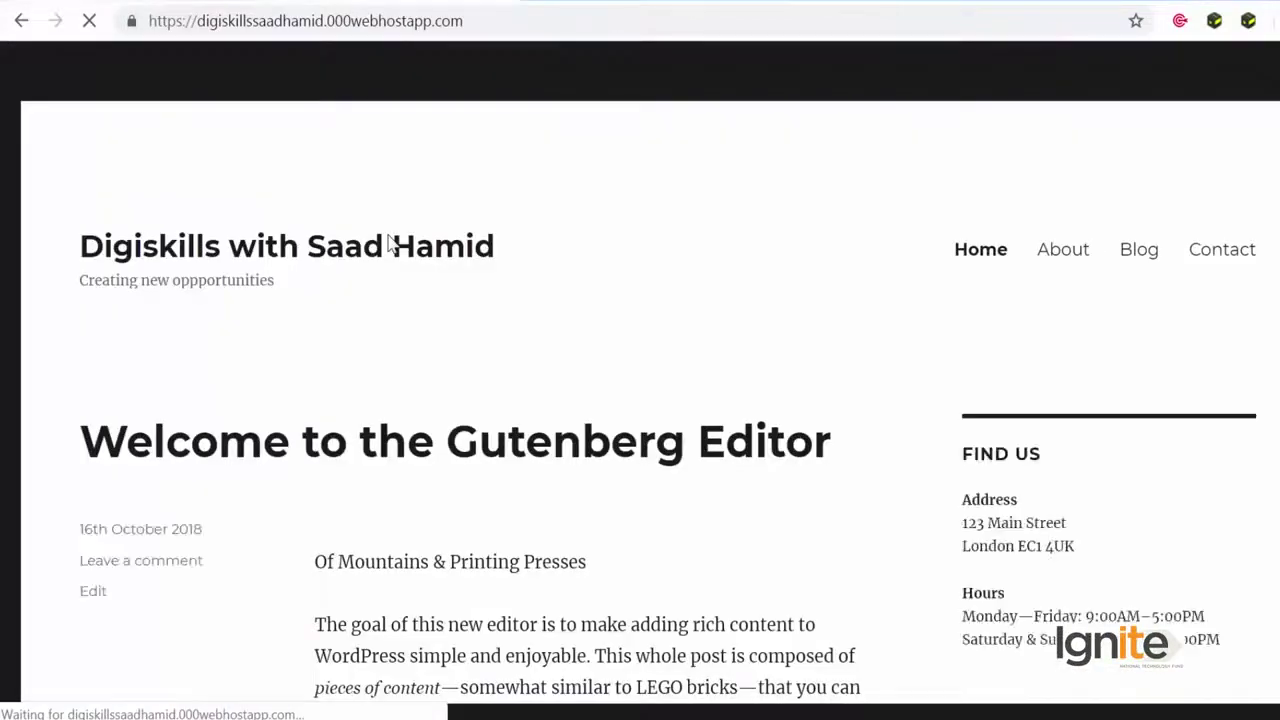
{"action": "scroll", "coordinate": [410, 447], "scroll_direction": "down", "scroll_amount": 4}
{"action": "scroll", "coordinate": [410, 447], "scroll_direction": "down", "scroll_amount": 20}
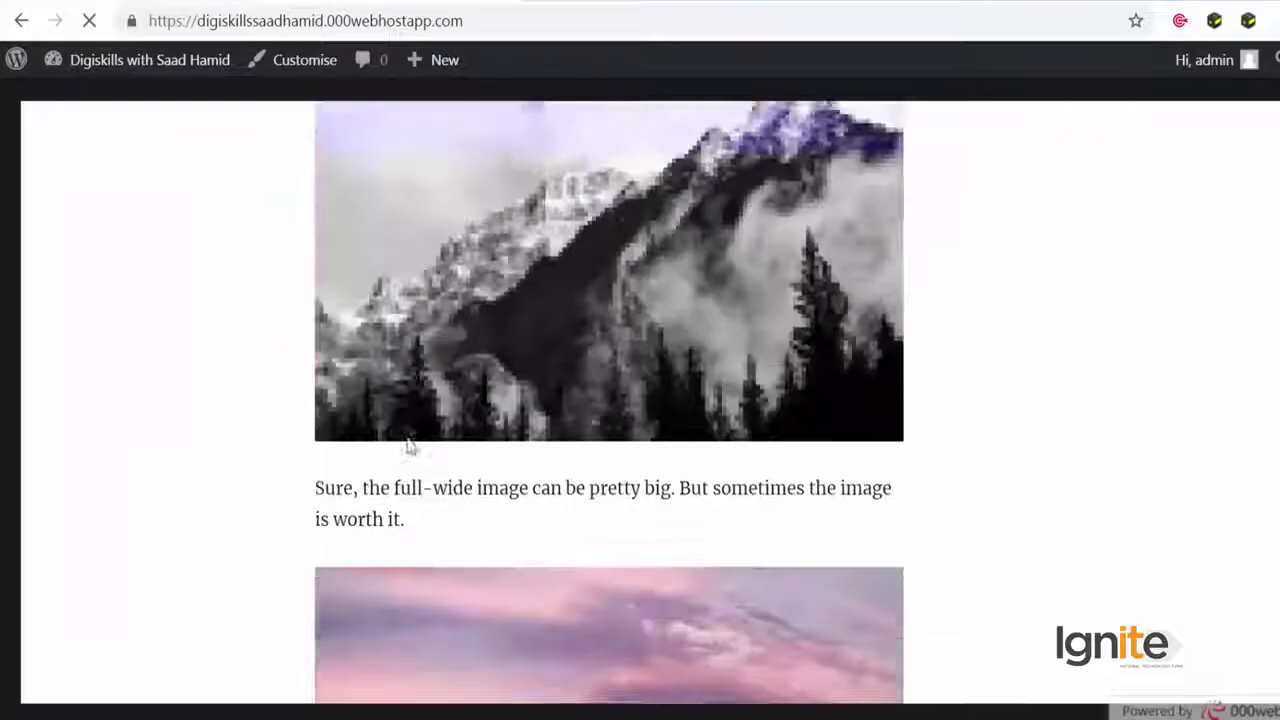
{"action": "scroll", "coordinate": [410, 447], "scroll_direction": "down", "scroll_amount": 5}
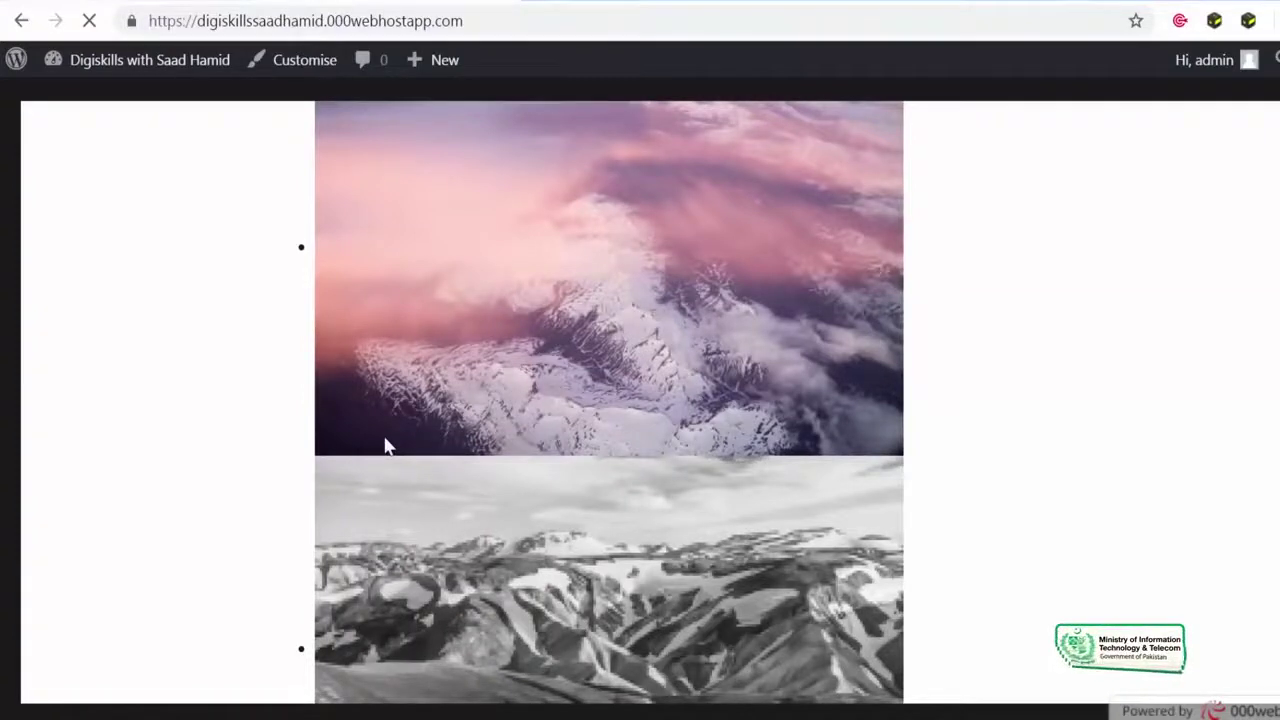
{"action": "scroll", "coordinate": [388, 447], "scroll_direction": "down", "scroll_amount": 20}
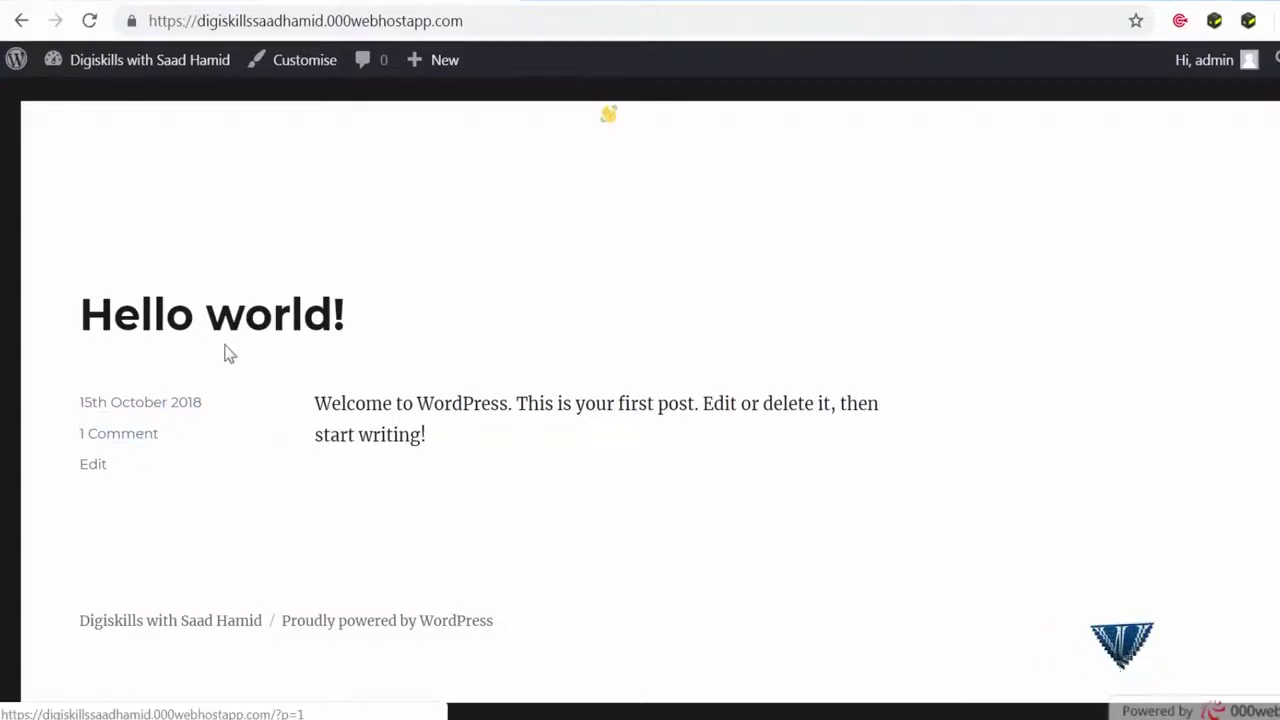
{"action": "scroll", "coordinate": [228, 353], "scroll_direction": "up", "scroll_amount": 20}
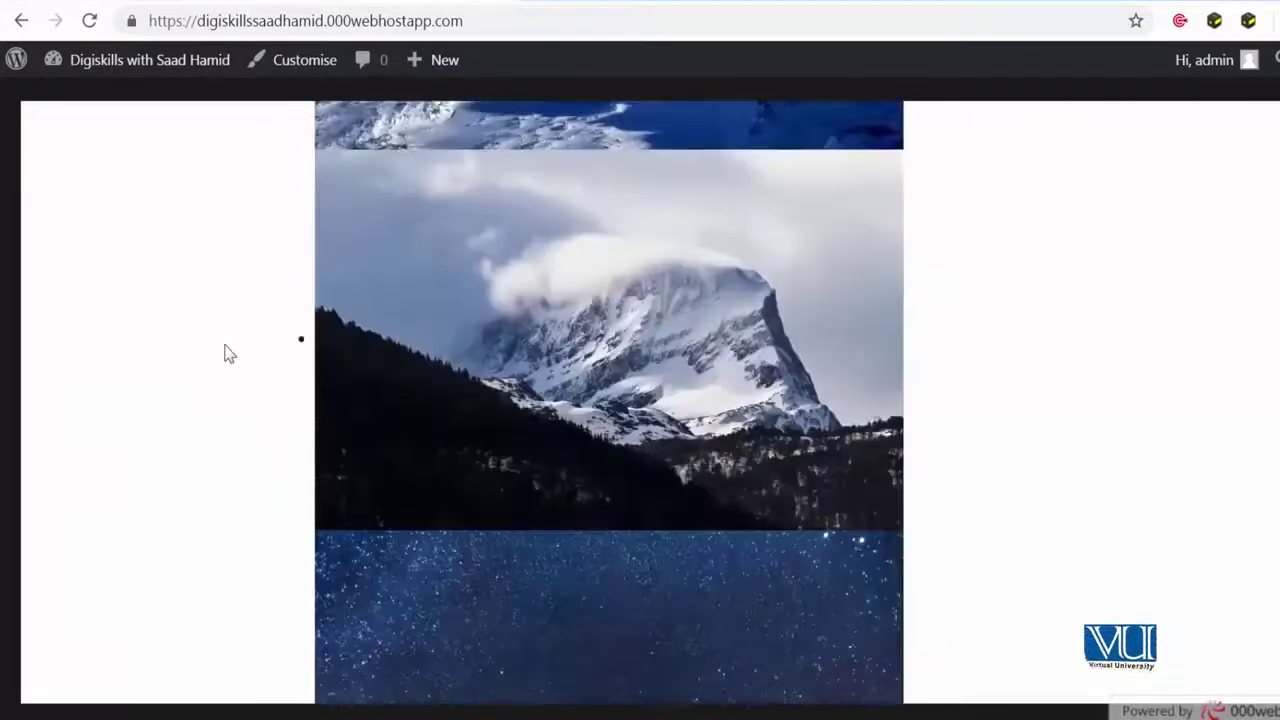
{"action": "scroll", "coordinate": [228, 353], "scroll_direction": "up", "scroll_amount": 20}
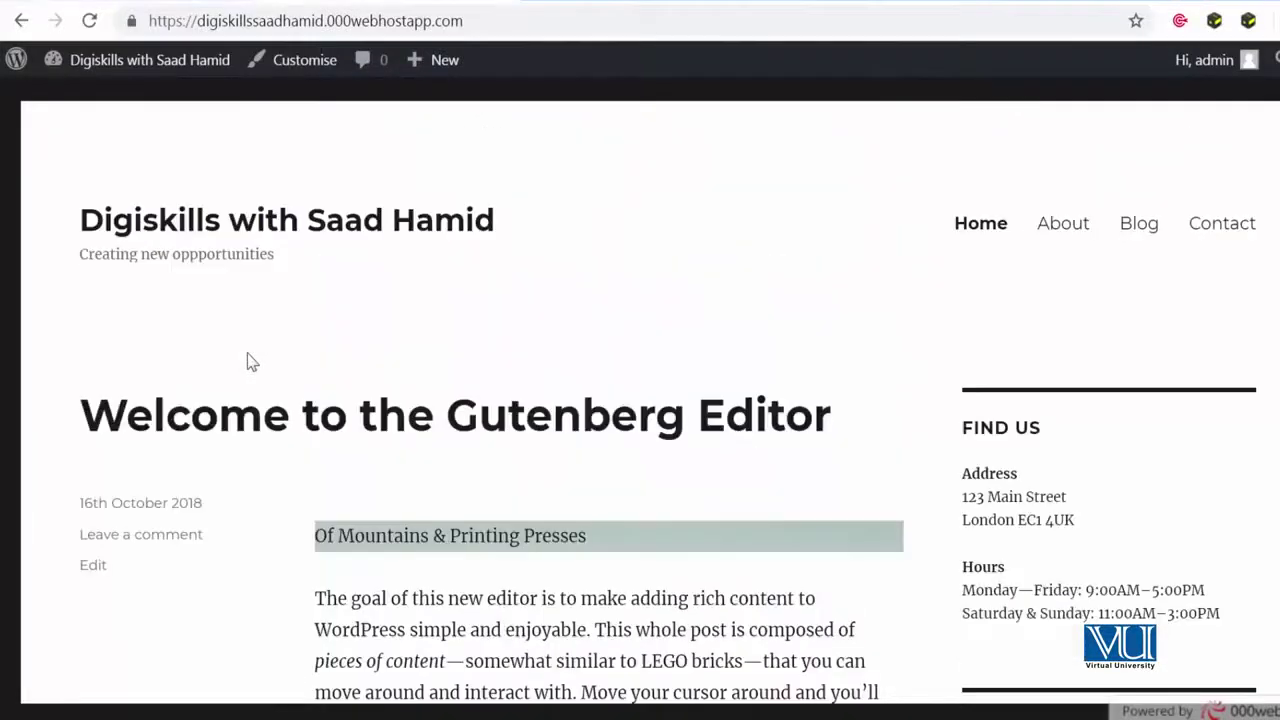
{"action": "scroll", "coordinate": [231, 435], "scroll_direction": "down", "scroll_amount": 12}
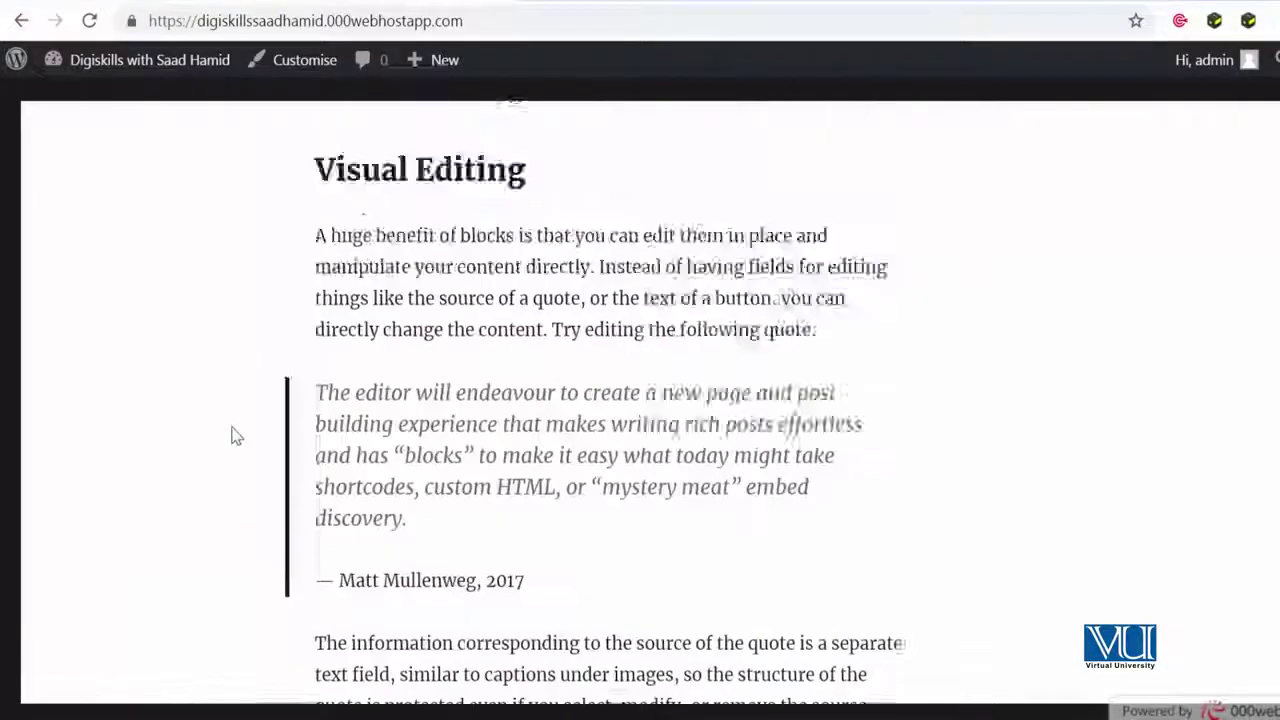
{"action": "scroll", "coordinate": [231, 435], "scroll_direction": "up", "scroll_amount": 12}
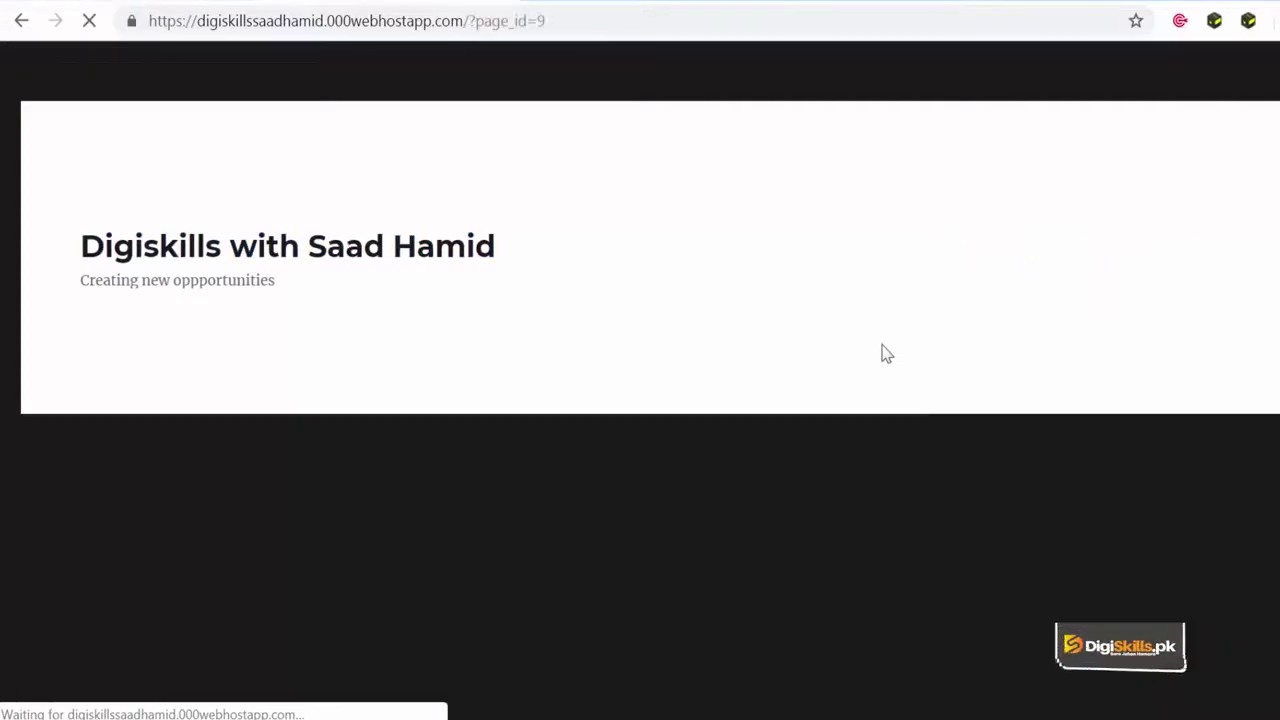
Open the site's About page and examine its image, text and sidebar content.
{"action": "scroll", "coordinate": [885, 352], "scroll_direction": "down", "scroll_amount": 10}
{"action": "scroll", "coordinate": [883, 352], "scroll_direction": "up", "scroll_amount": 10}
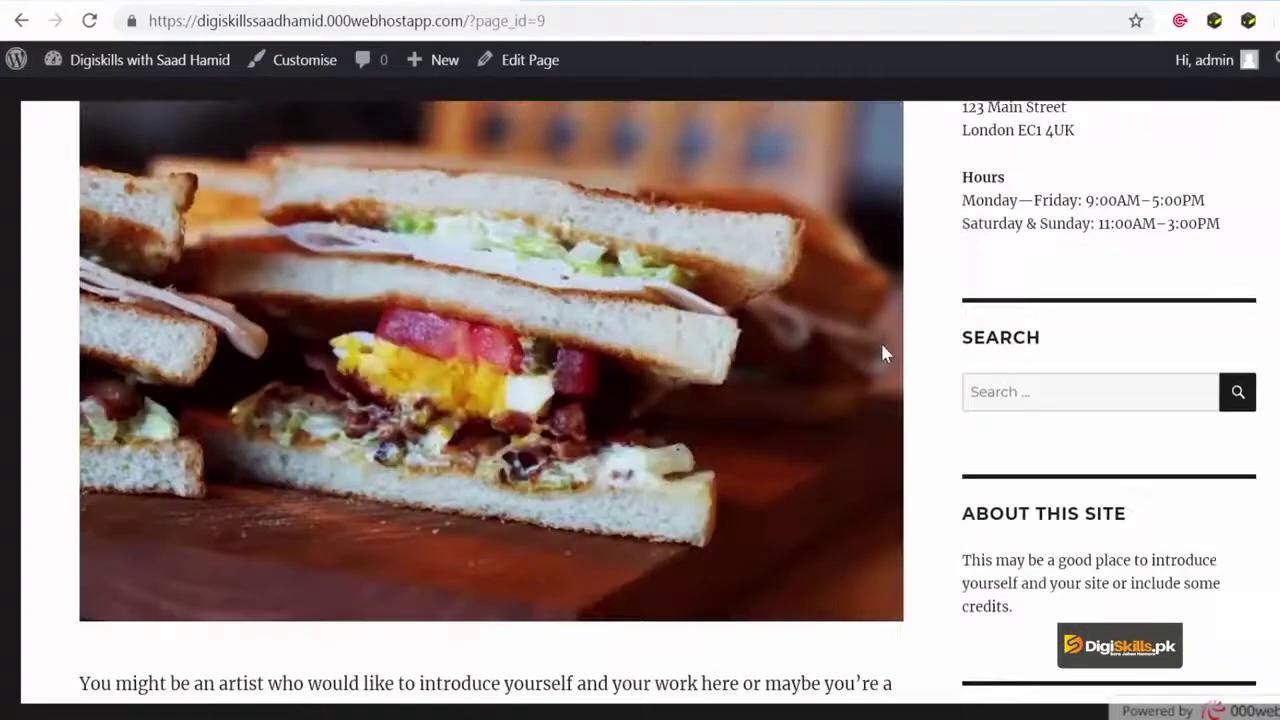
{"action": "scroll", "coordinate": [686, 430], "scroll_direction": "down", "scroll_amount": 9}
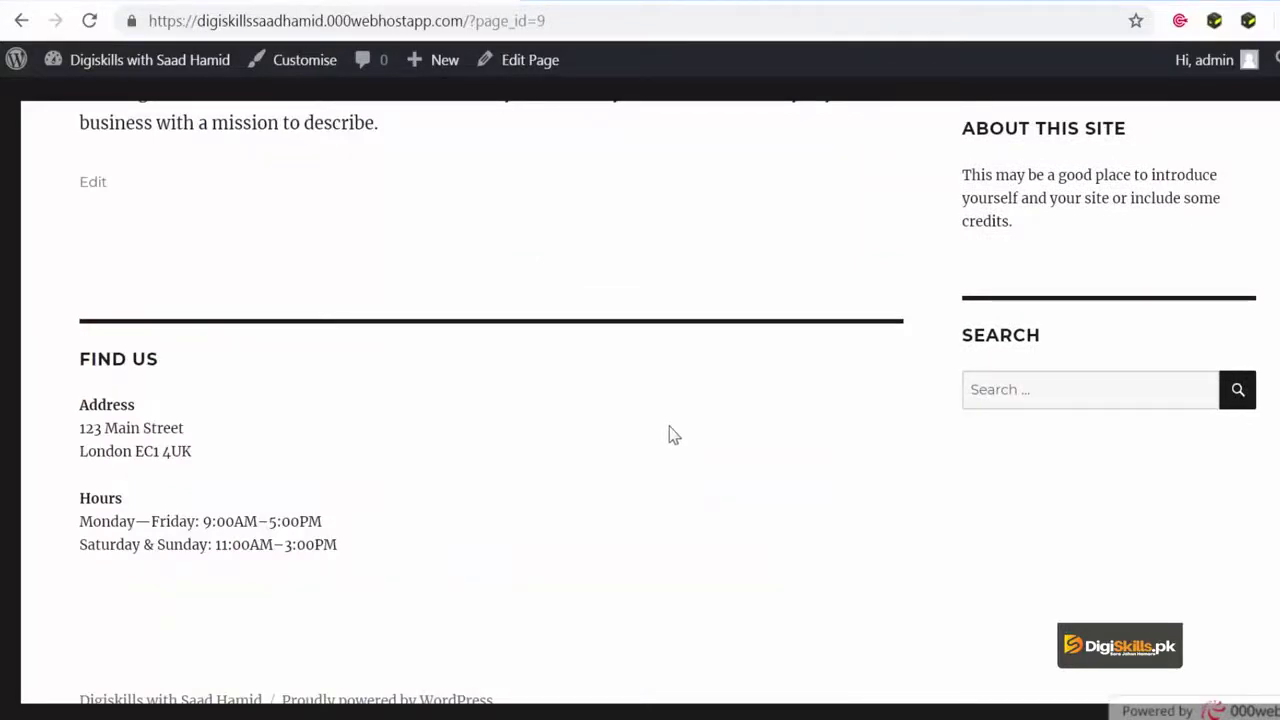
{"action": "scroll", "coordinate": [636, 465], "scroll_direction": "up", "scroll_amount": 10}
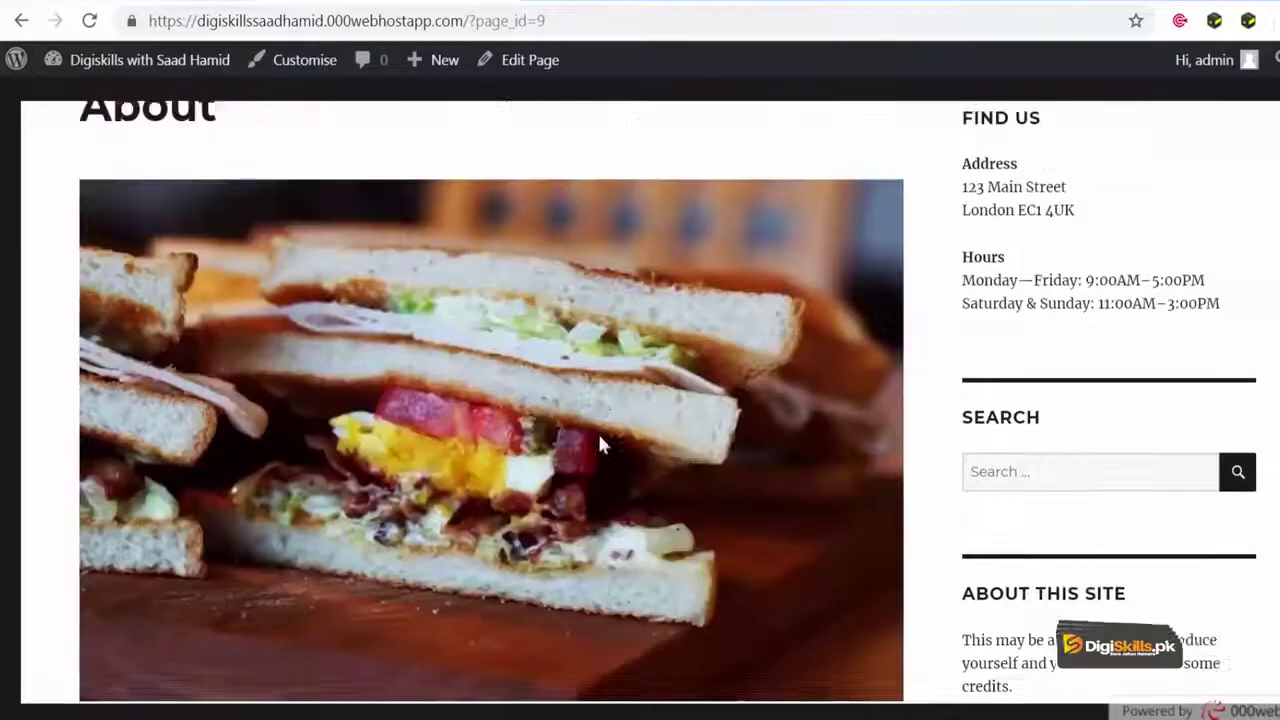
{"action": "scroll", "coordinate": [597, 441], "scroll_direction": "down", "scroll_amount": 10}
{"action": "scroll", "coordinate": [600, 443], "scroll_direction": "up", "scroll_amount": 5}
{"action": "scroll", "coordinate": [599, 436], "scroll_direction": "up", "scroll_amount": 3}
Return to the homepage, open the "Welcome to the Gutenberg Editor" post and review it down to its comment form.
{"action": "left_click", "coordinate": [472, 262]}
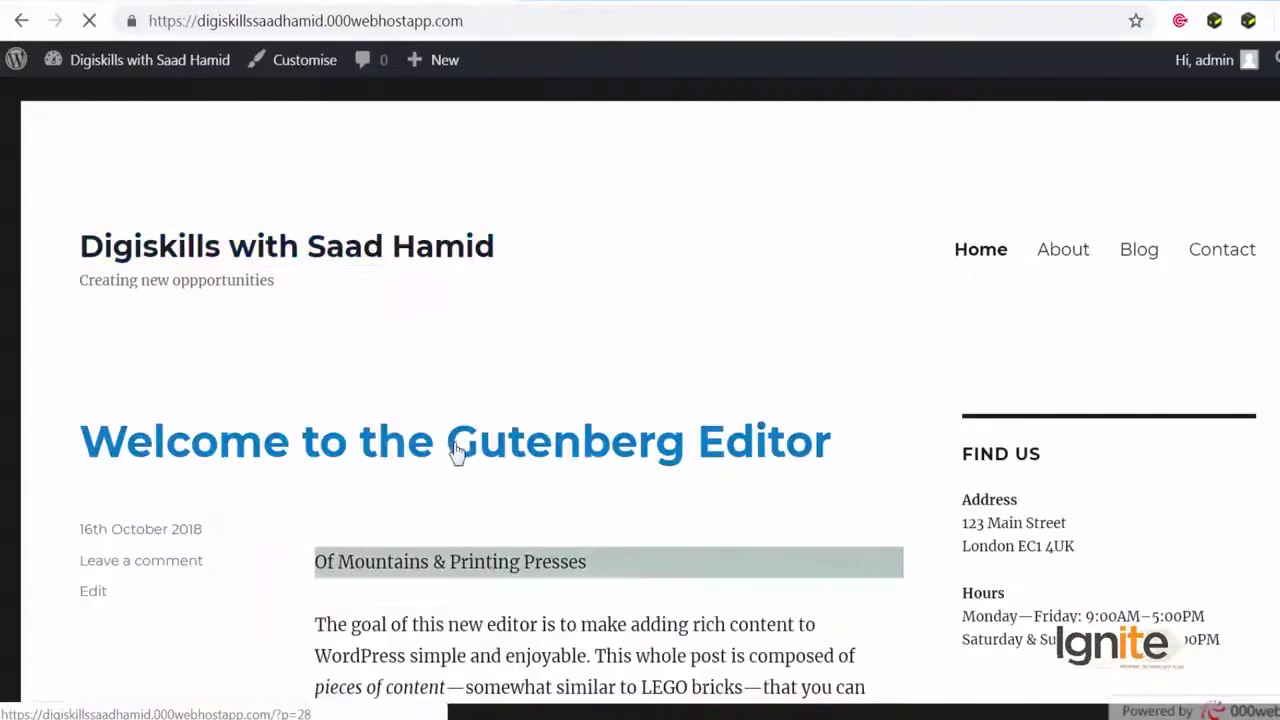
{"action": "left_click", "coordinate": [448, 453]}
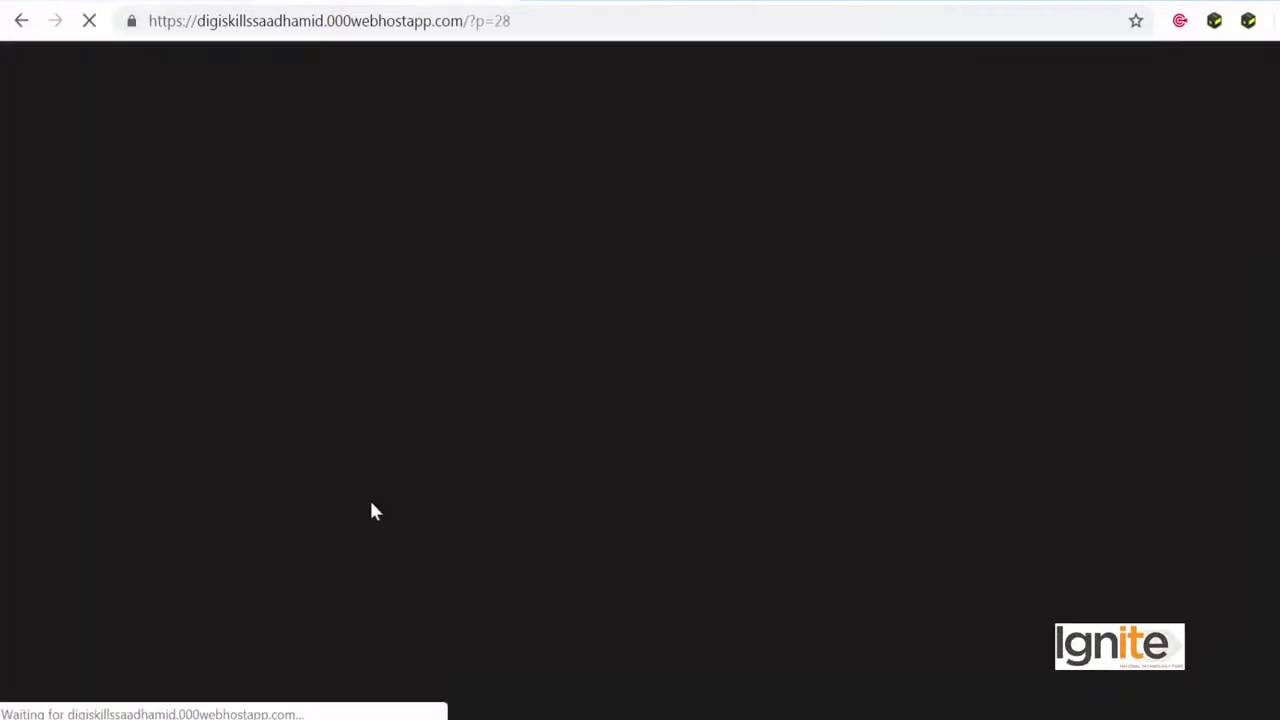
{"action": "scroll", "coordinate": [367, 500], "scroll_direction": "down", "scroll_amount": 5}
{"action": "scroll", "coordinate": [367, 498], "scroll_direction": "down", "scroll_amount": 20}
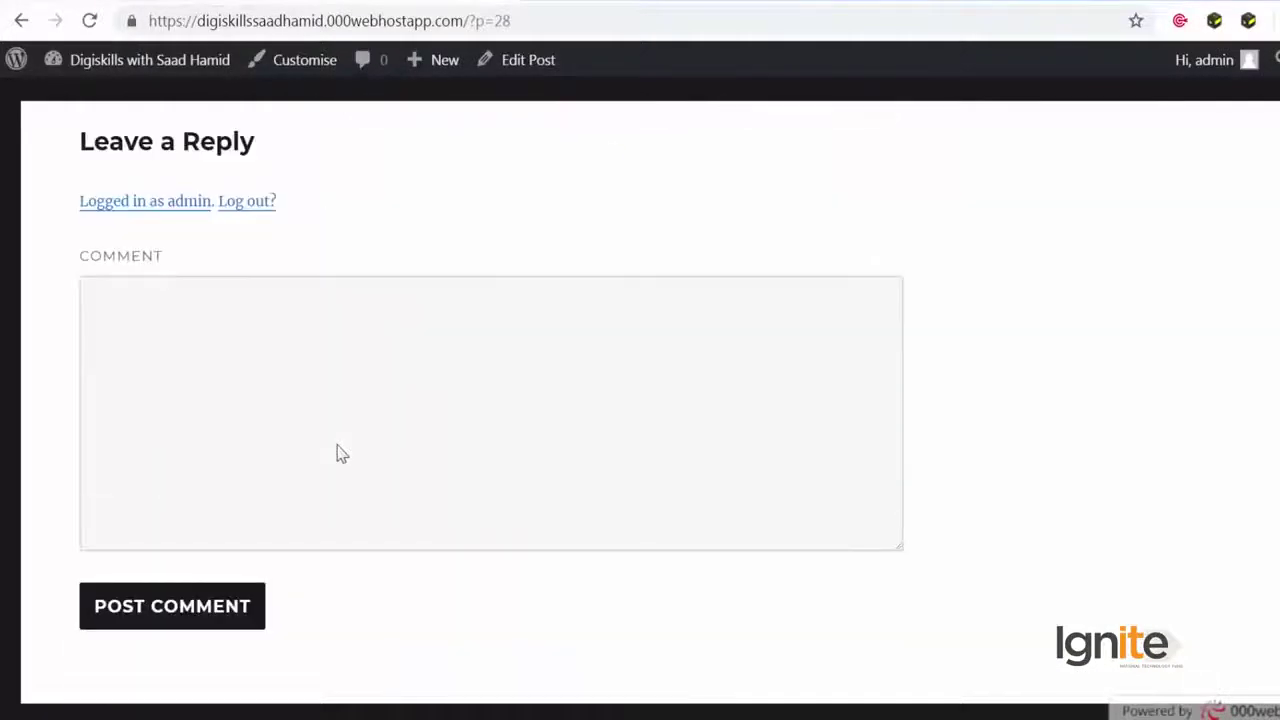
{"action": "left_click", "coordinate": [342, 450]}
{"action": "scroll", "coordinate": [345, 446], "scroll_direction": "up", "scroll_amount": 15}
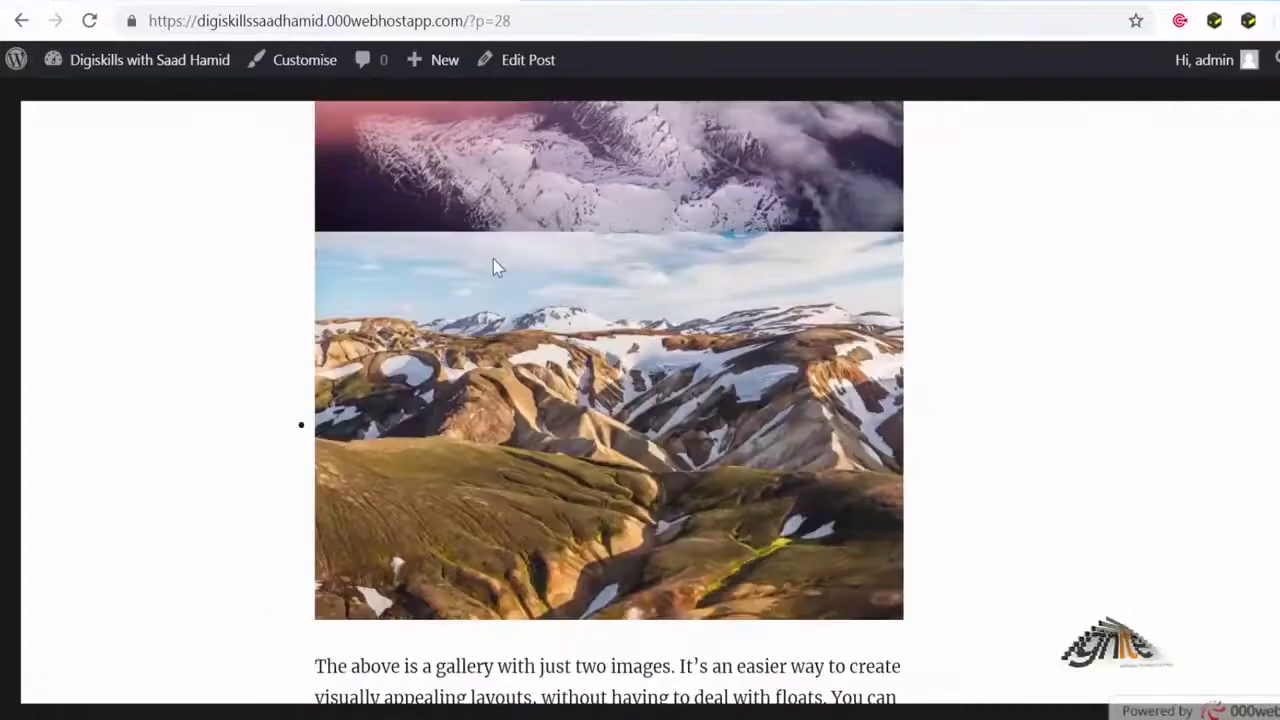
Open beingguru.com in a new browser tab and examine the stories and posts listed on its homepage.
{"action": "left_click", "coordinate": [618, 28]}
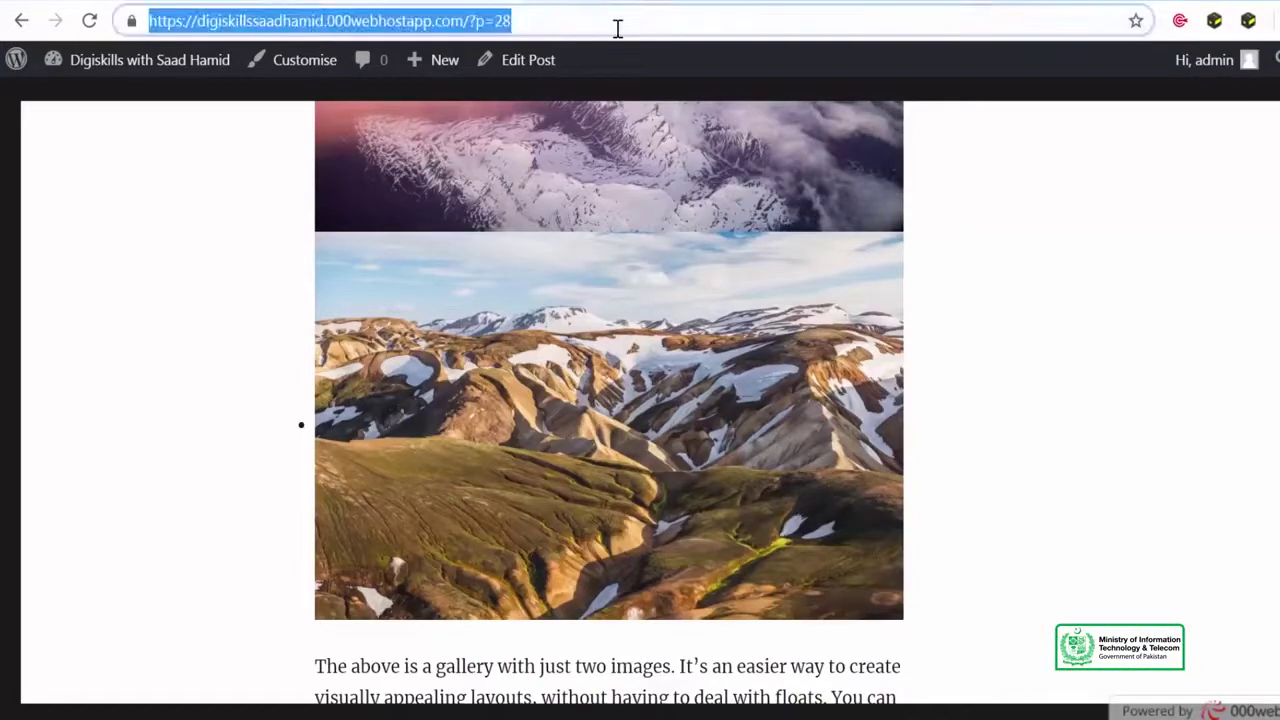
{"action": "key", "text": "ctrl+t"}
{"action": "type", "text": "beingguru.com"}
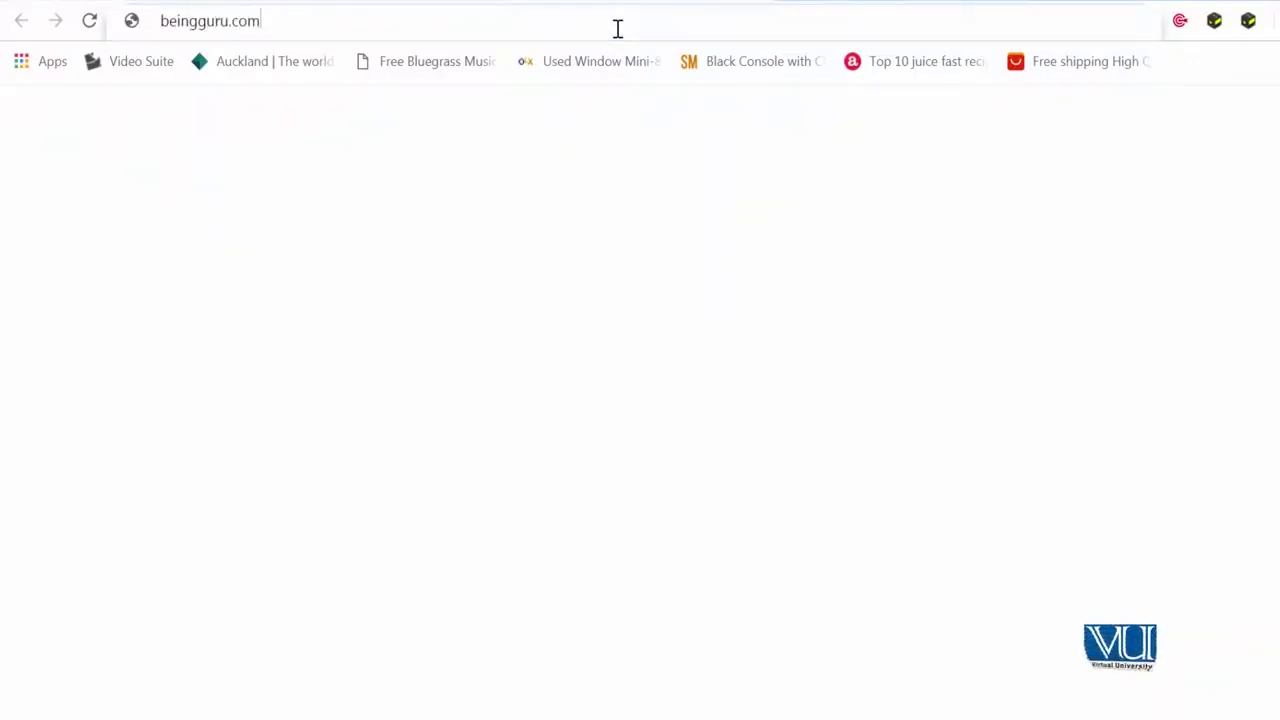
{"action": "key", "text": "Return"}
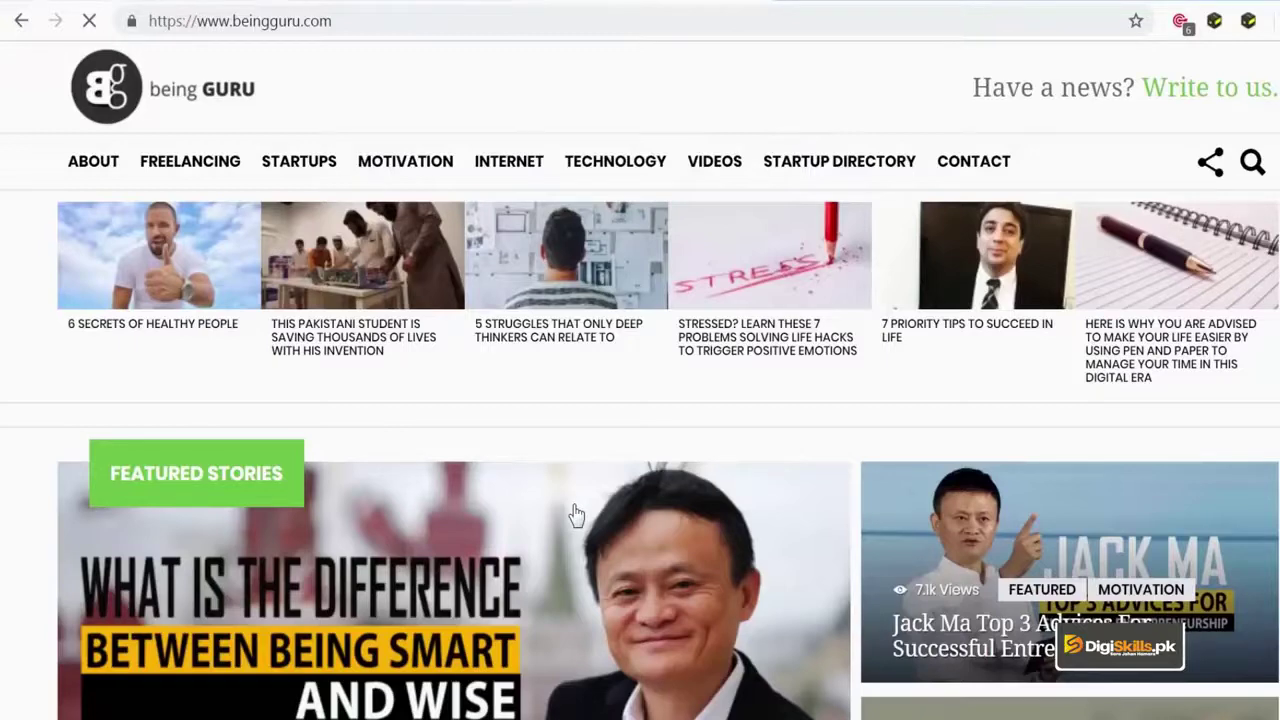
{"action": "scroll", "coordinate": [577, 510], "scroll_direction": "down", "scroll_amount": 10}
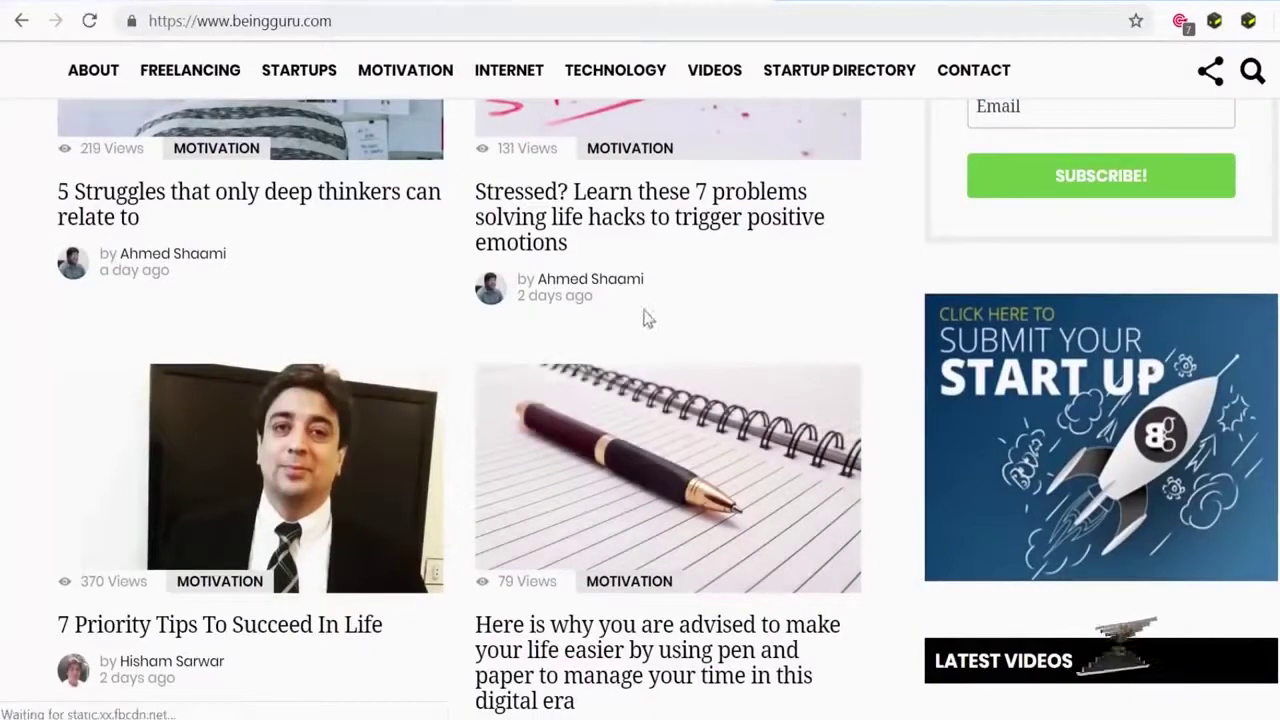
{"action": "scroll", "coordinate": [562, 315], "scroll_direction": "down", "scroll_amount": 12}
{"action": "scroll", "coordinate": [560, 300], "scroll_direction": "up", "scroll_amount": 9}
{"action": "scroll", "coordinate": [560, 288], "scroll_direction": "up", "scroll_amount": 15}
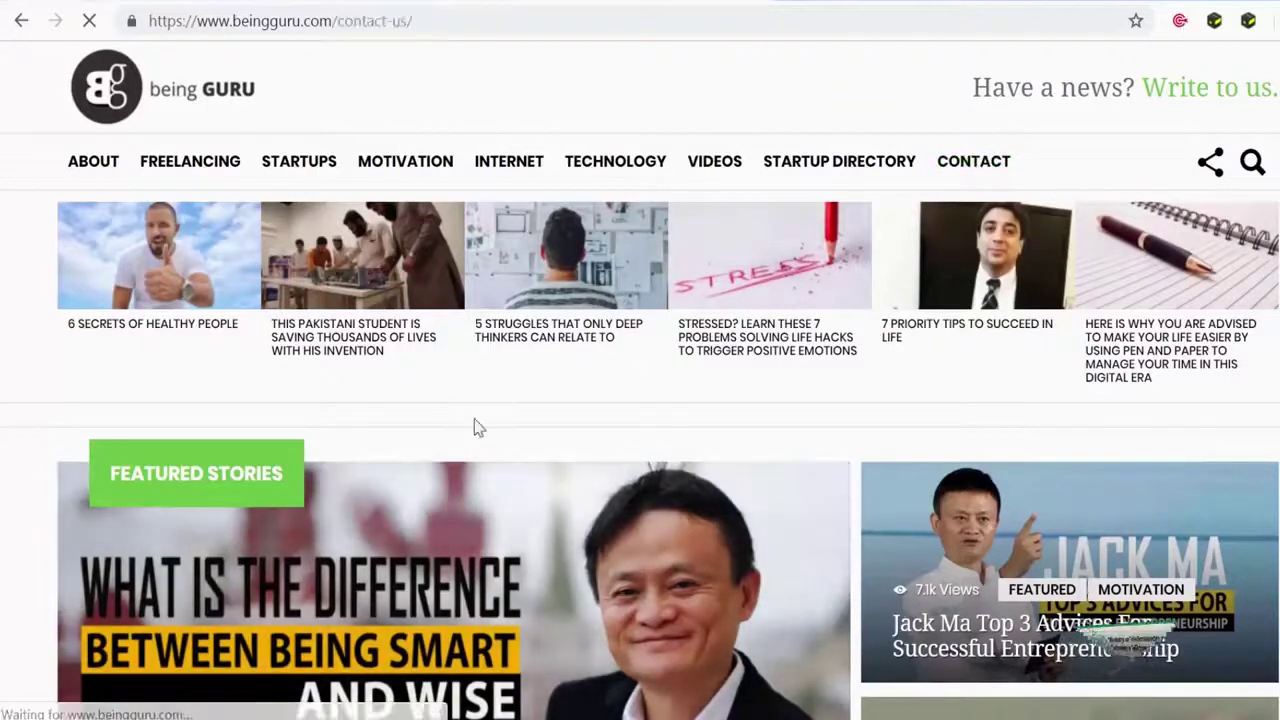
Examine the Being Guru contact page, including its contact form and the note below it.
{"action": "scroll", "coordinate": [475, 427], "scroll_direction": "down", "scroll_amount": 10}
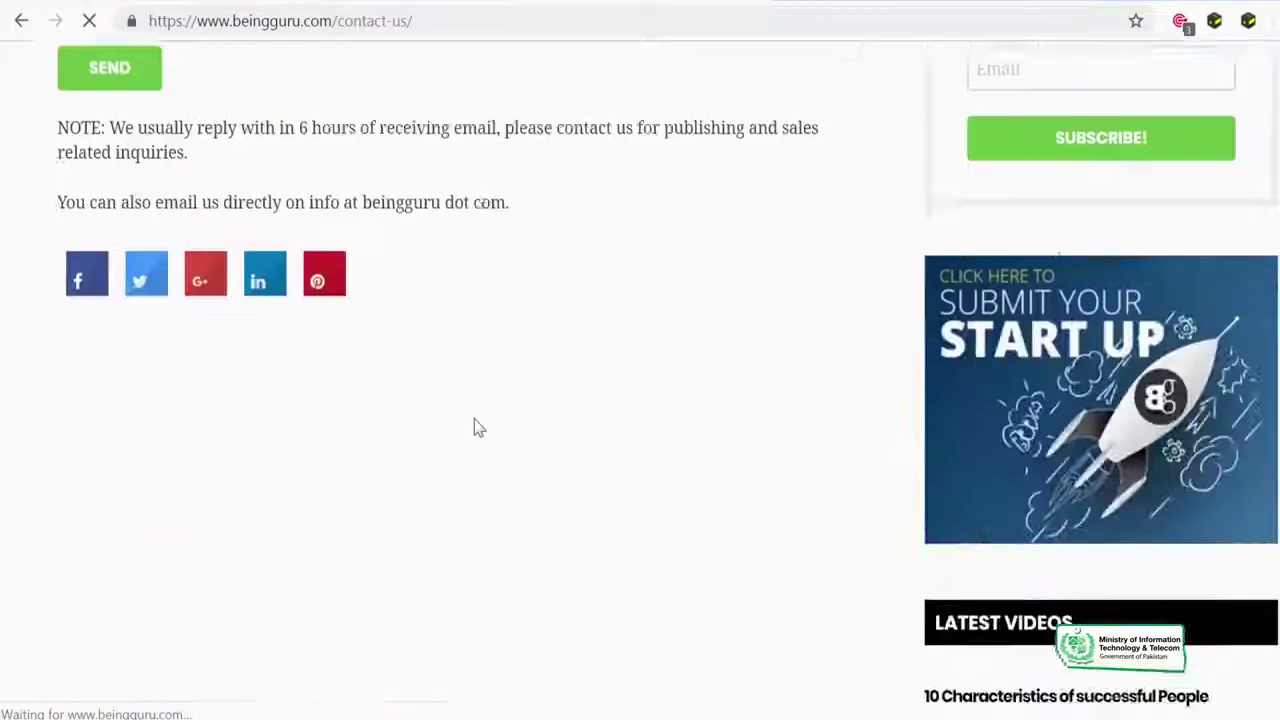
{"action": "scroll", "coordinate": [475, 427], "scroll_direction": "up", "scroll_amount": 6}
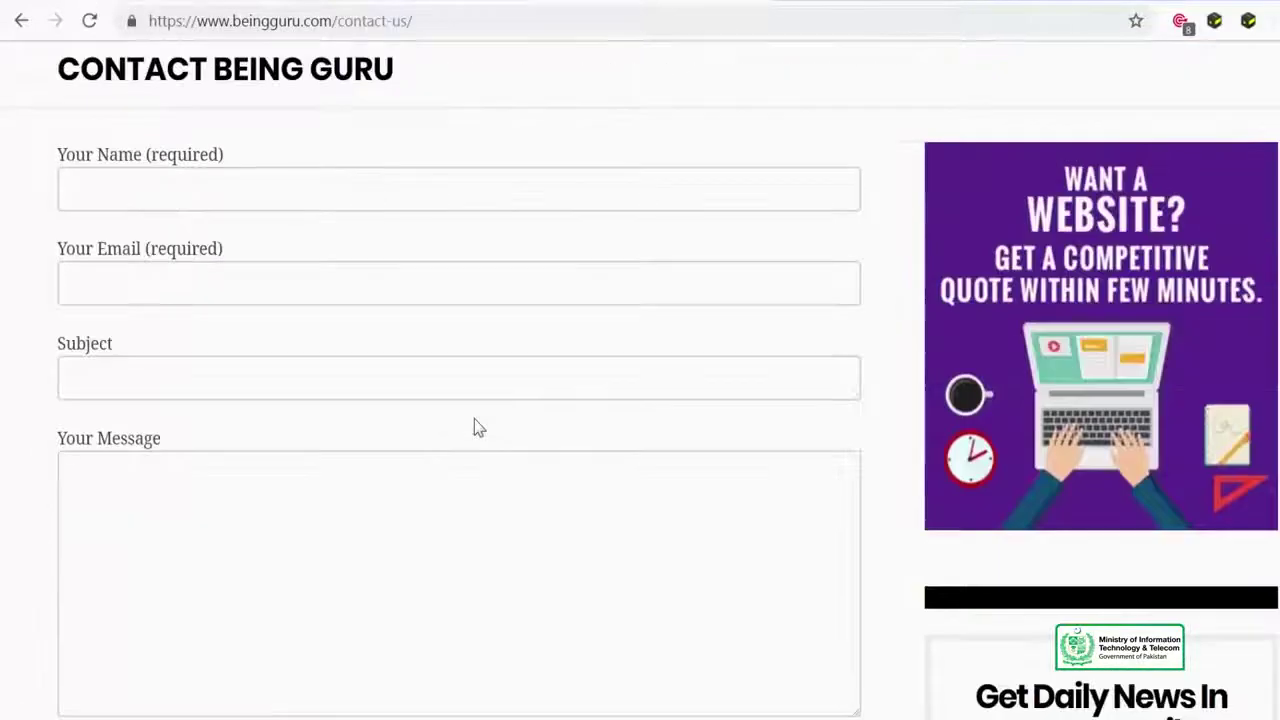
{"action": "scroll", "coordinate": [477, 427], "scroll_direction": "up", "scroll_amount": 2}
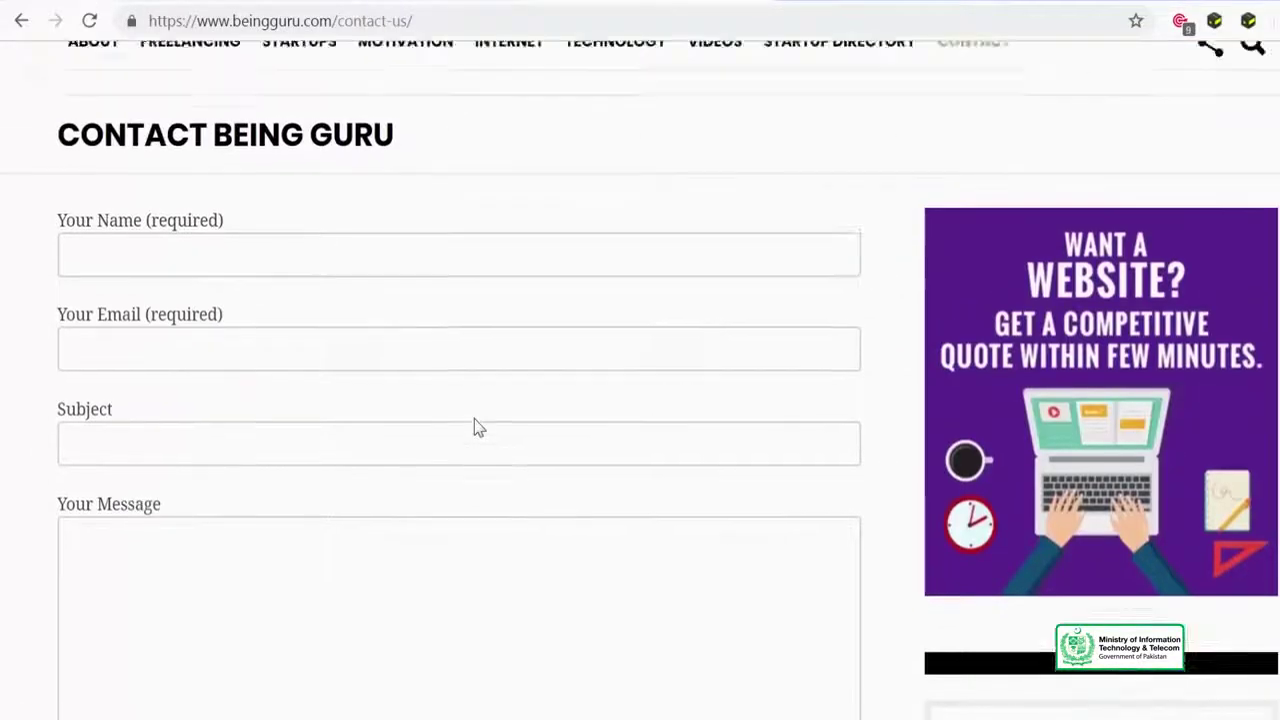